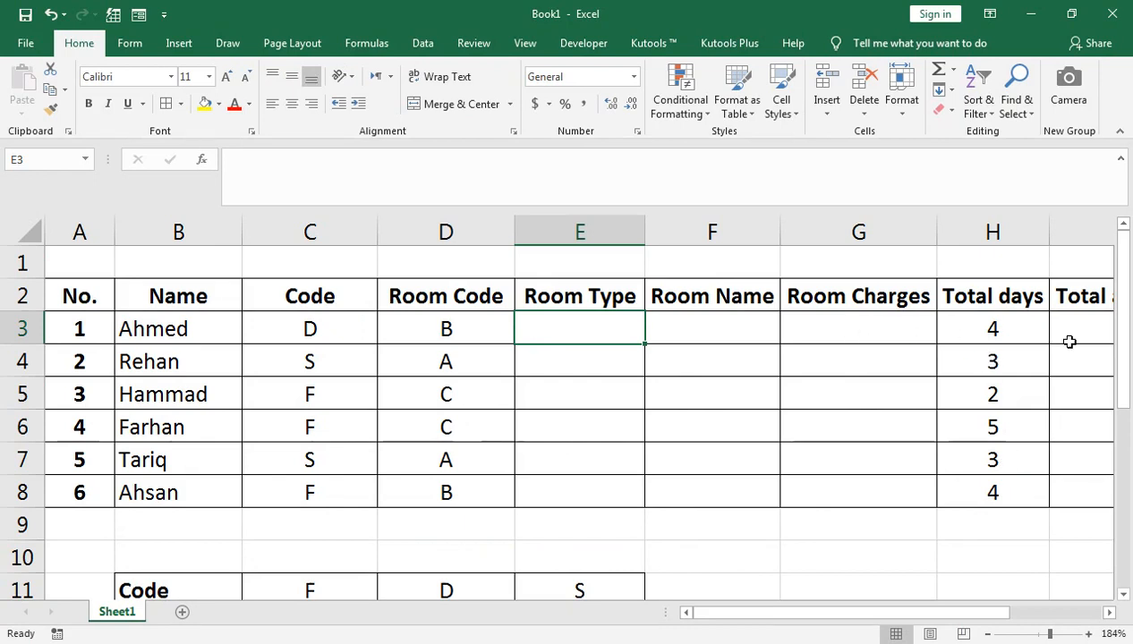
Step: Examine the guest table and the room type and room charges lookup tables beneath it
click(1077, 304)
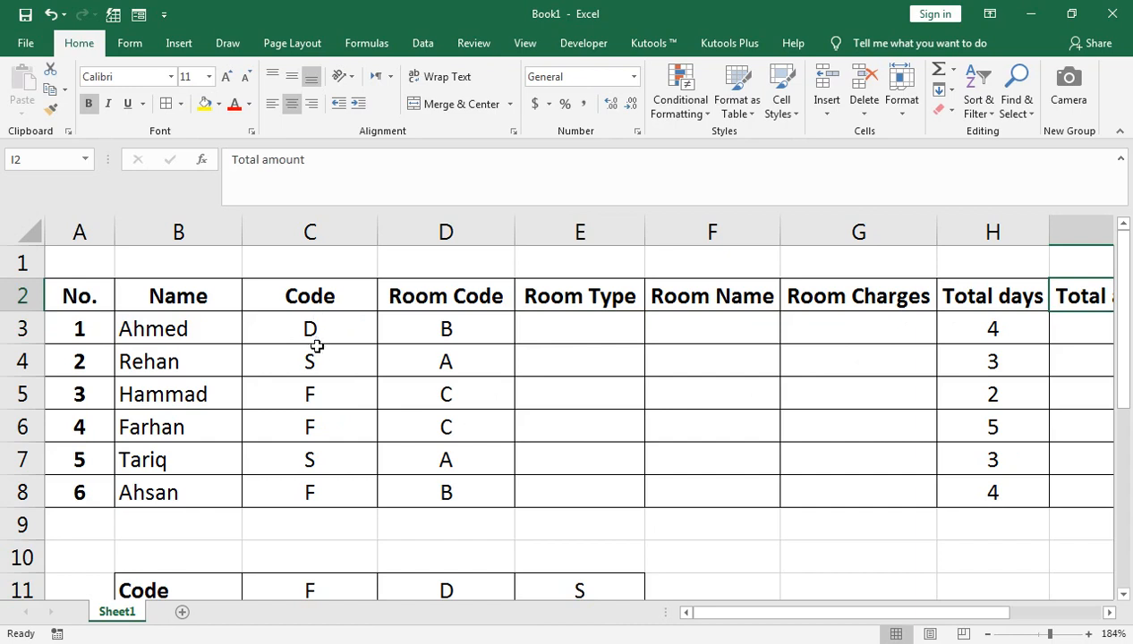
scroll(328, 383, down, 1)
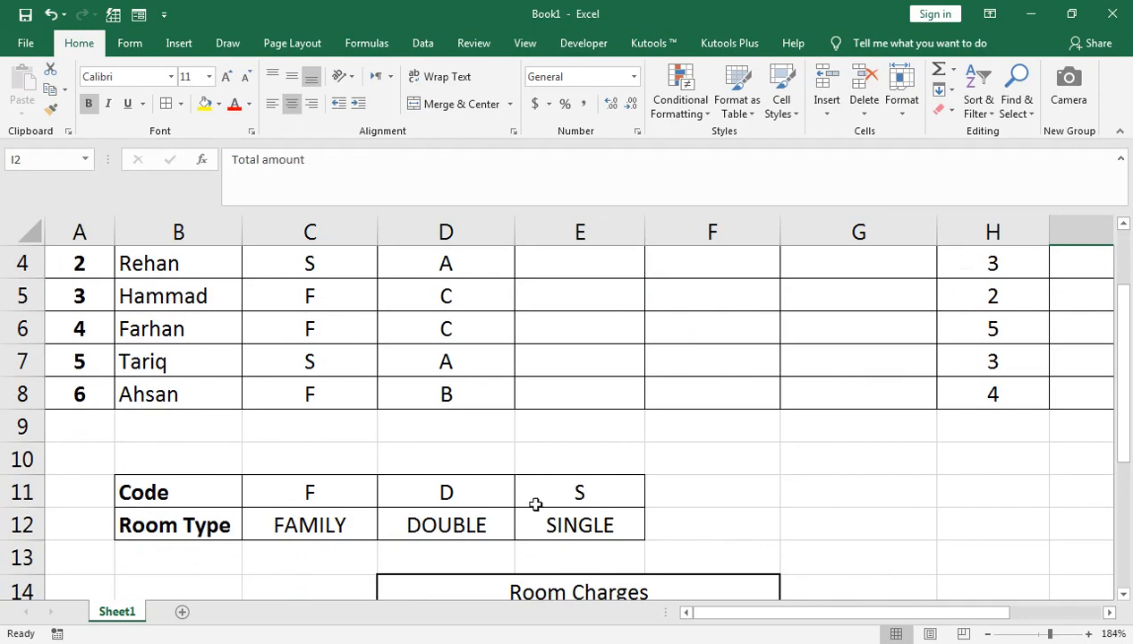
scroll(334, 347, up, 1)
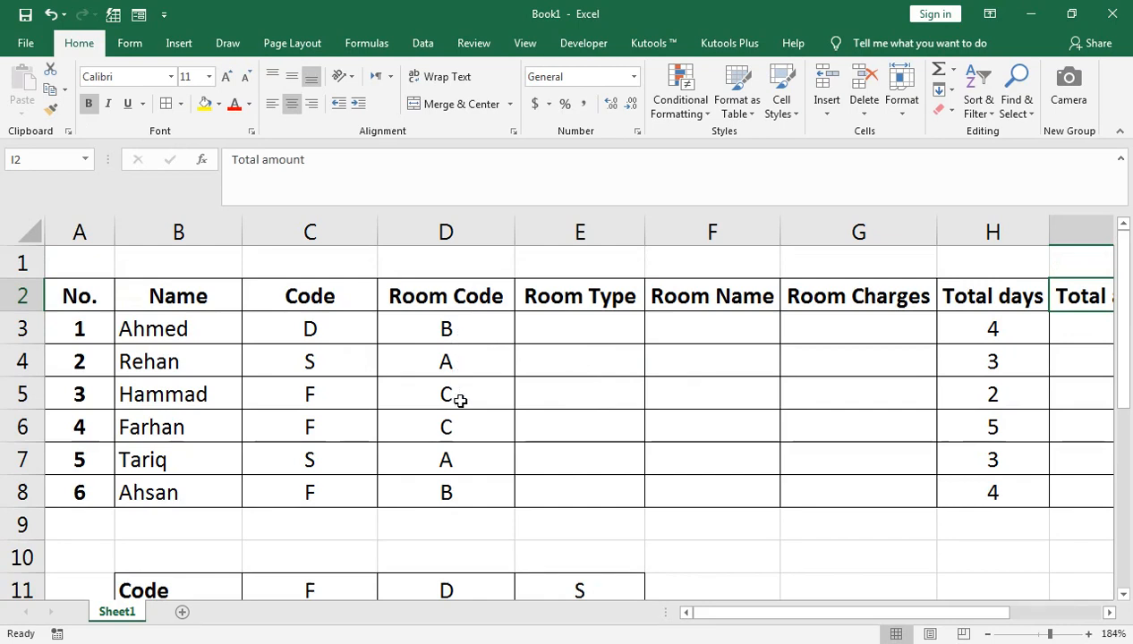
scroll(463, 428, down, 2)
scroll(463, 428, down, 1)
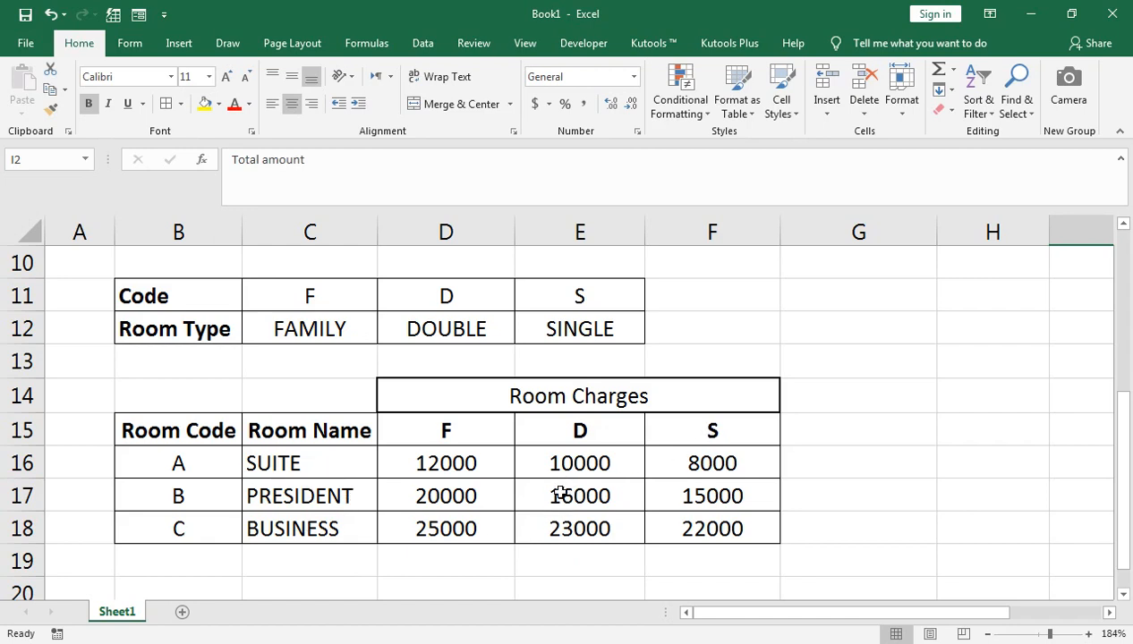
scroll(376, 378, up, 2)
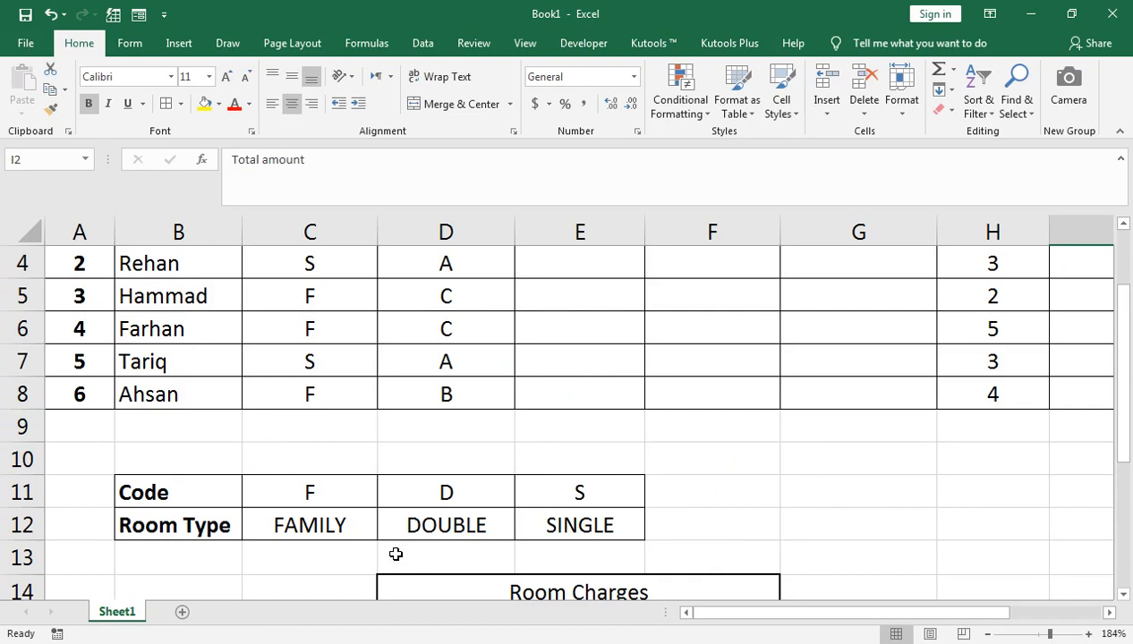
scroll(450, 386, up, 1)
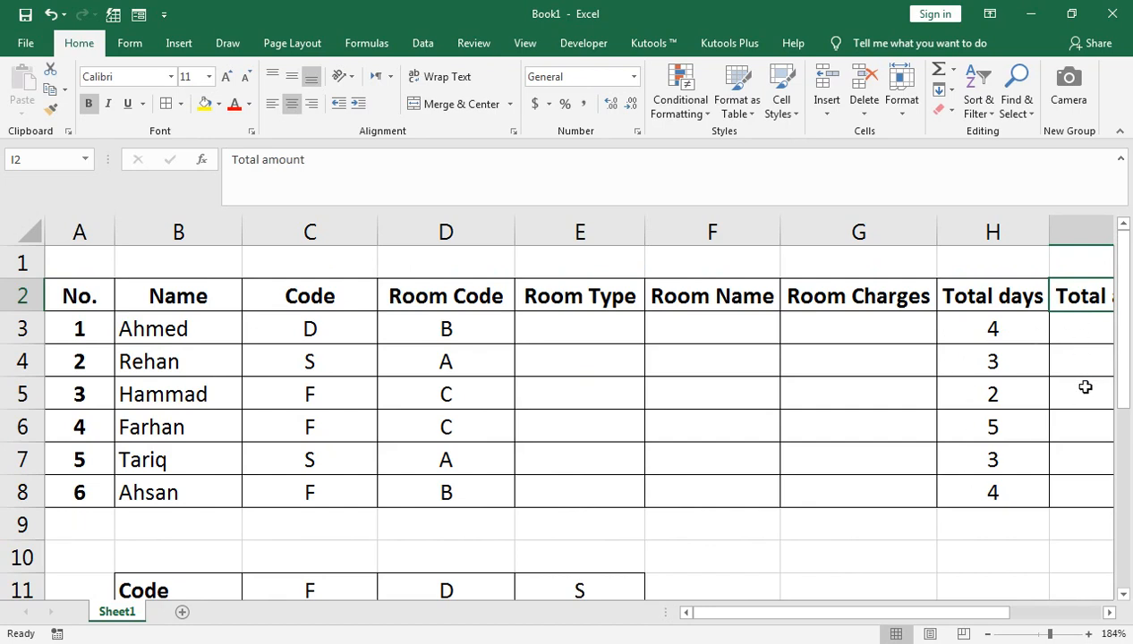
click(567, 340)
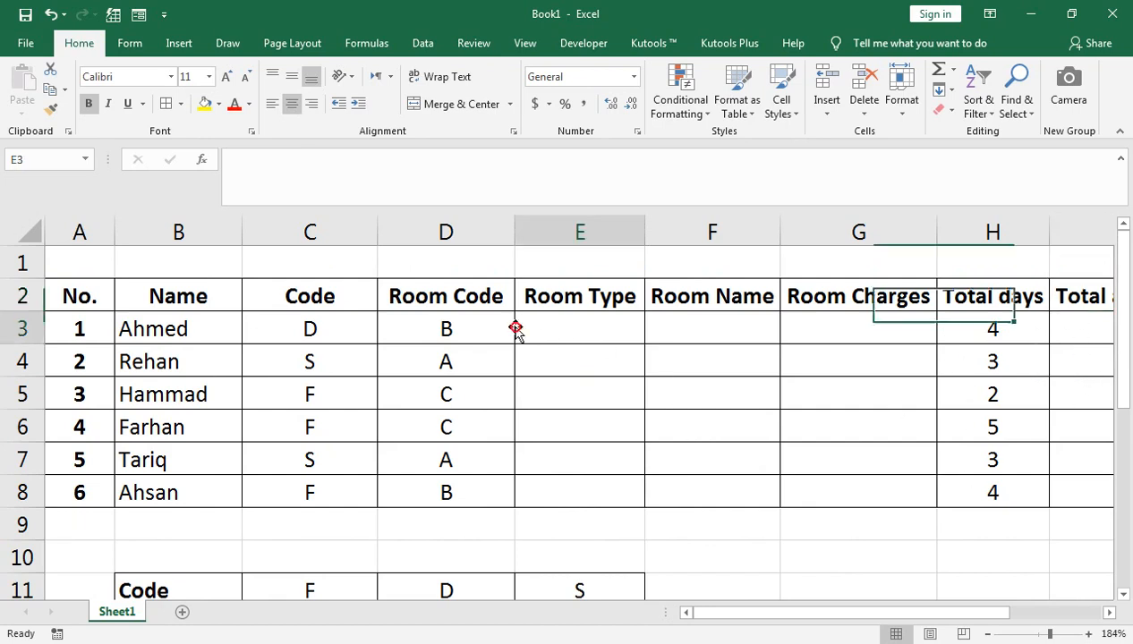
Step: Name the Code and Room Type lookup range B11:E12 as ROOMDETAIL
scroll(544, 432, down, 1)
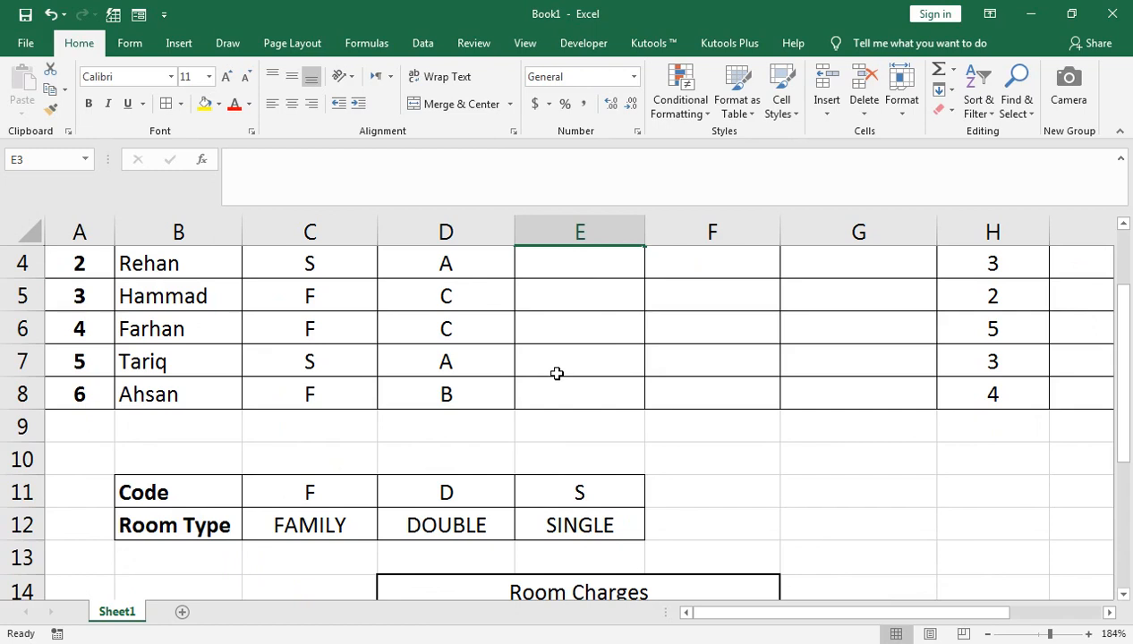
drag(236, 486, 542, 526)
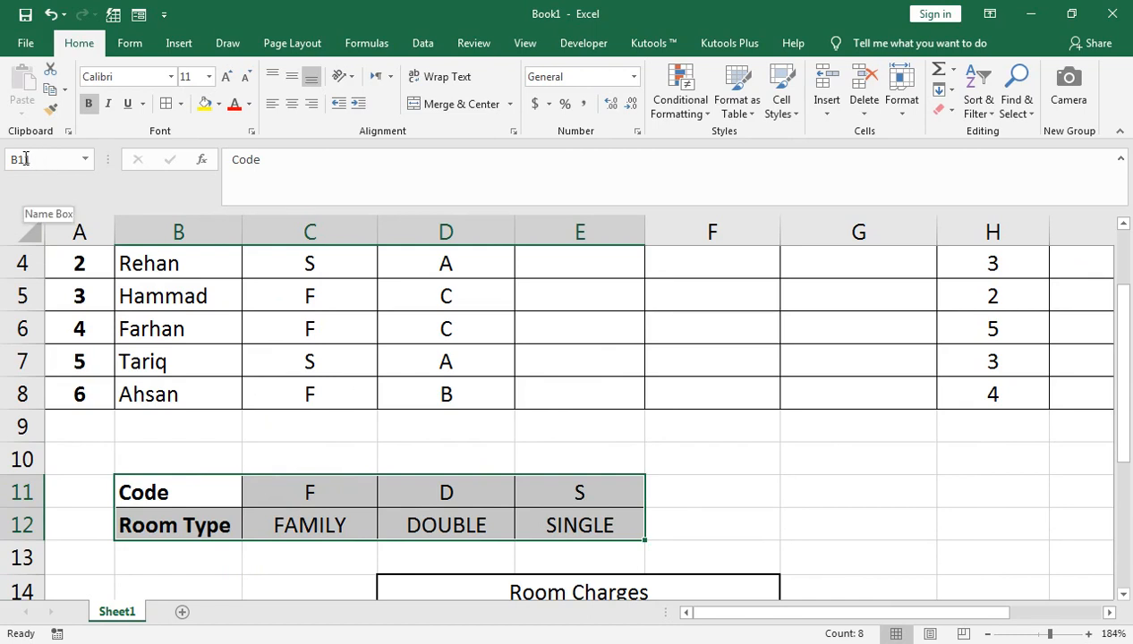
click(33, 157)
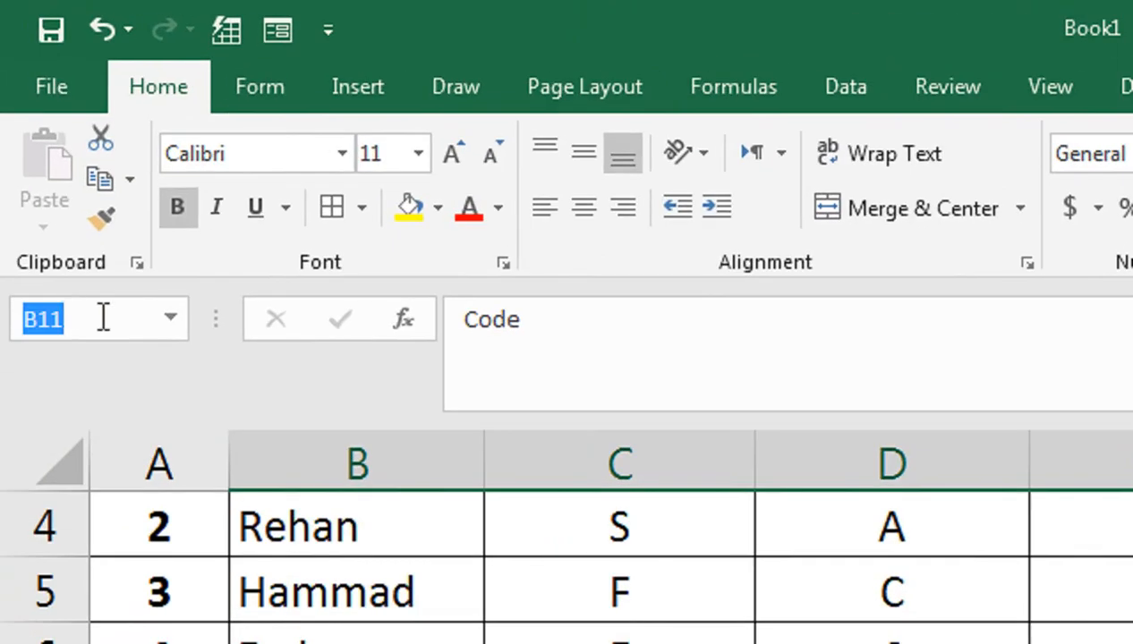
text(ROO)
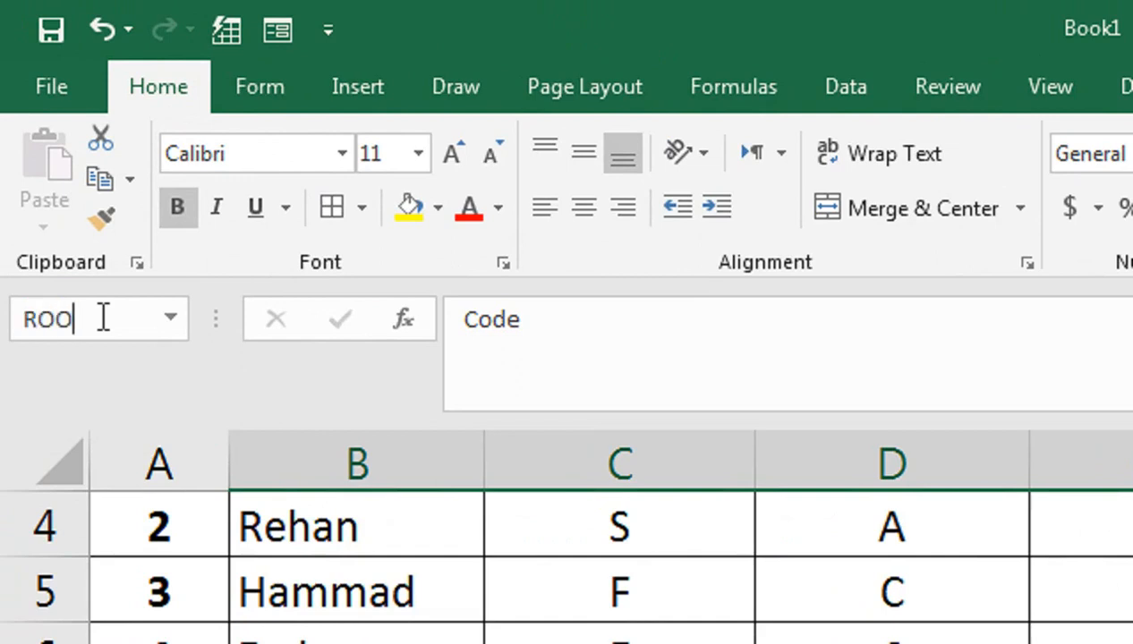
text(MDETAIL)
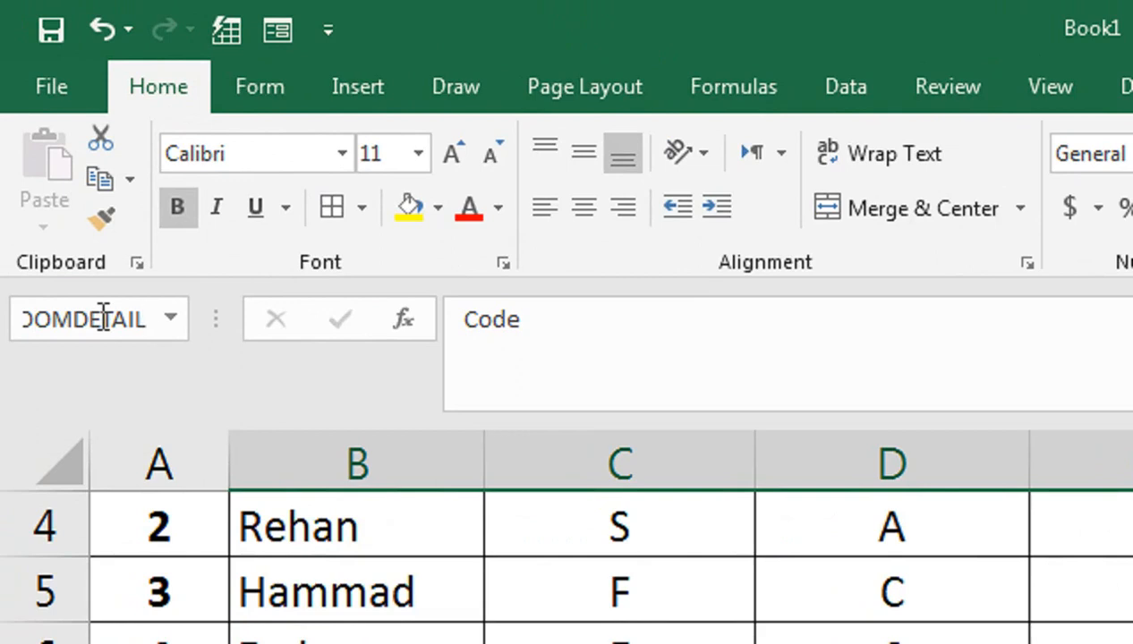
key(Return)
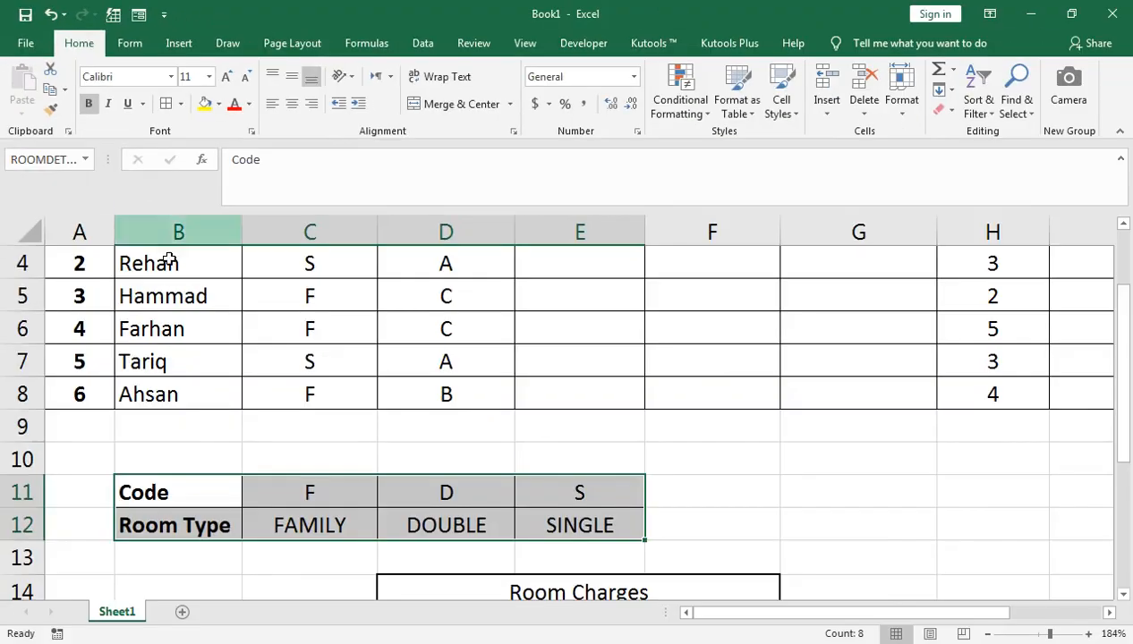
Step: Start an HLOOKUP formula in Room Type cell E3 with the guest's code in C3 as the lookup value
scroll(367, 382, up, 1)
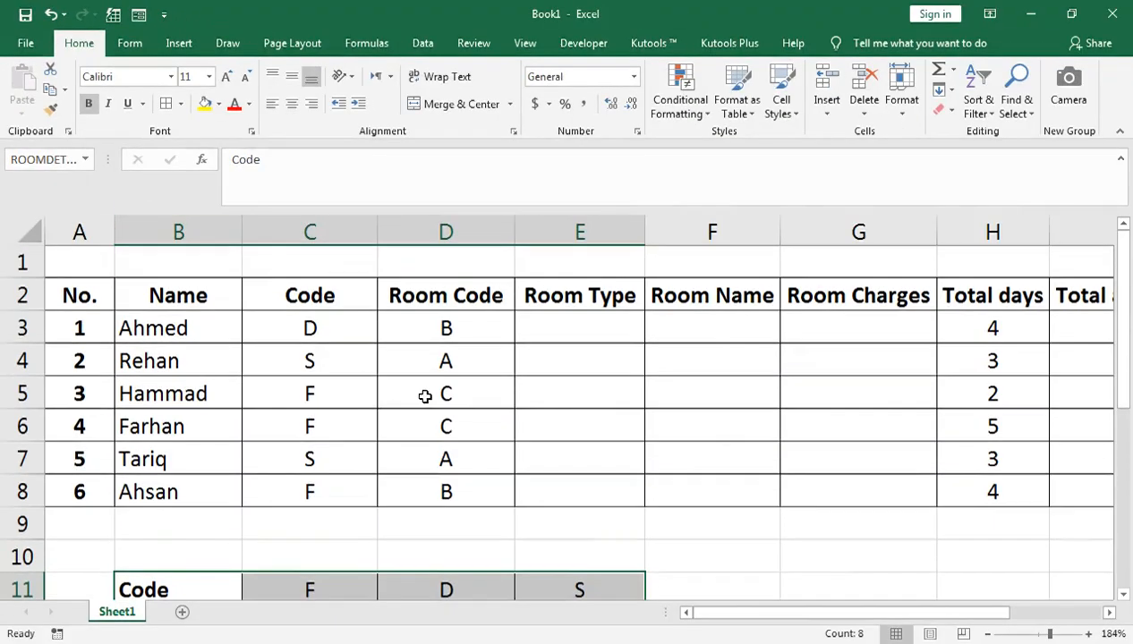
click(609, 336)
text(=HLO)
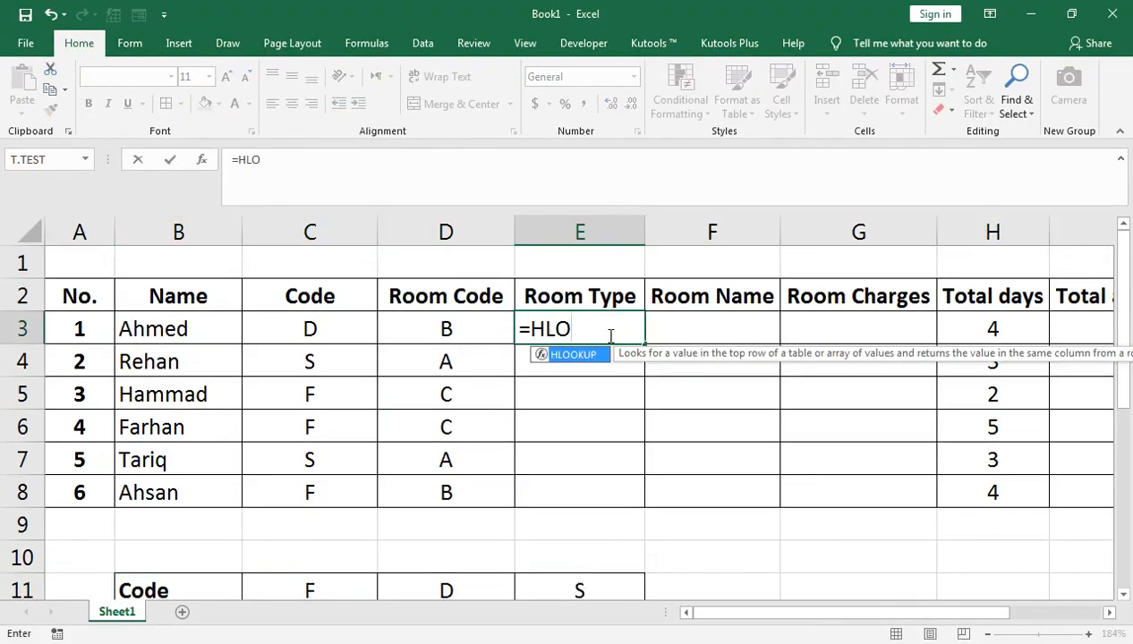
key(Tab)
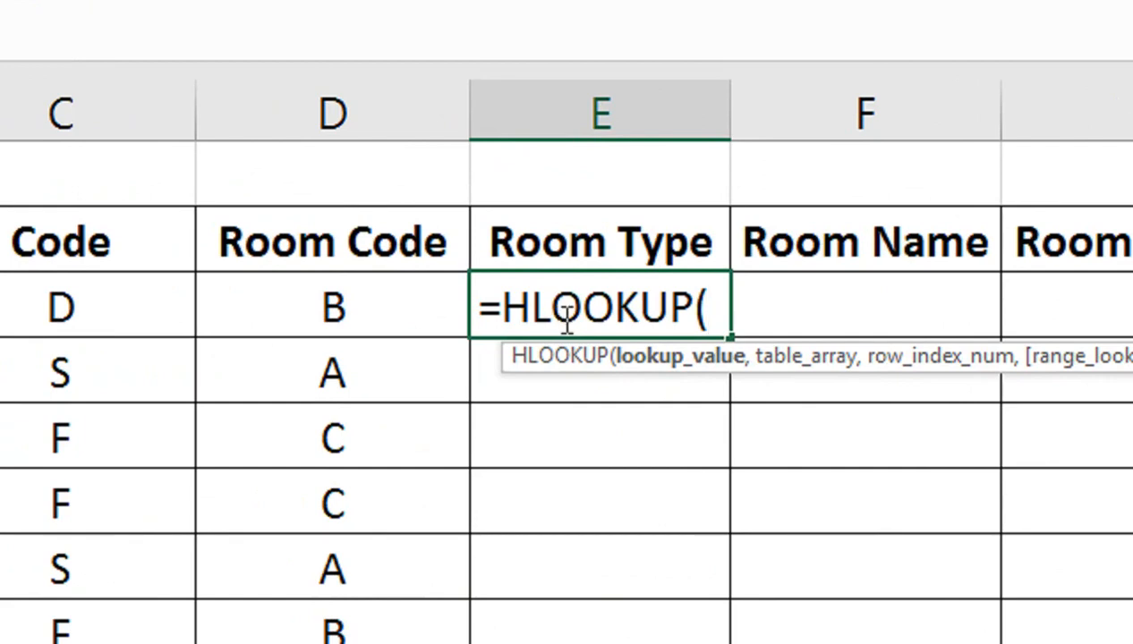
click(163, 308)
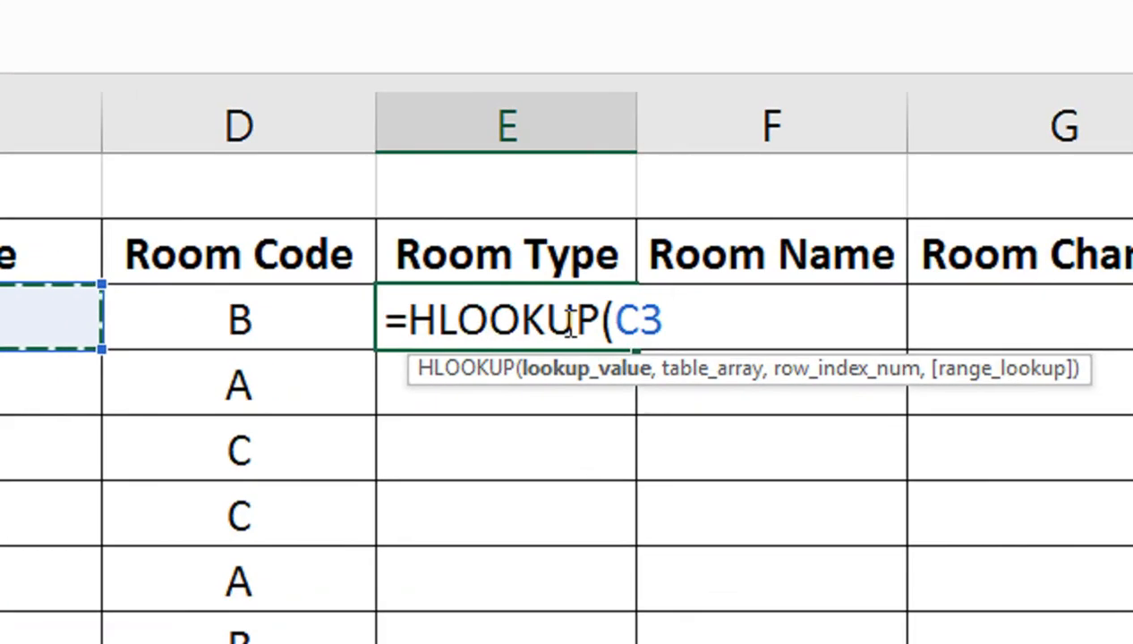
text(,)
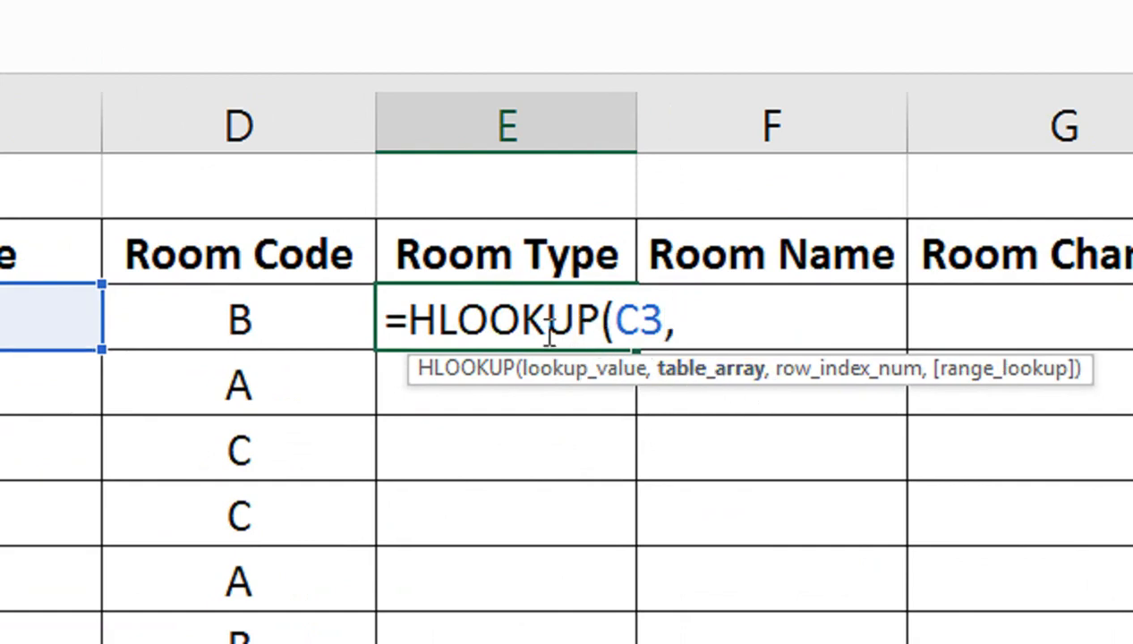
Step: Give the HLOOKUP formula in E3 the table array ROOMDETAIL and row index number 2
text(ROM)
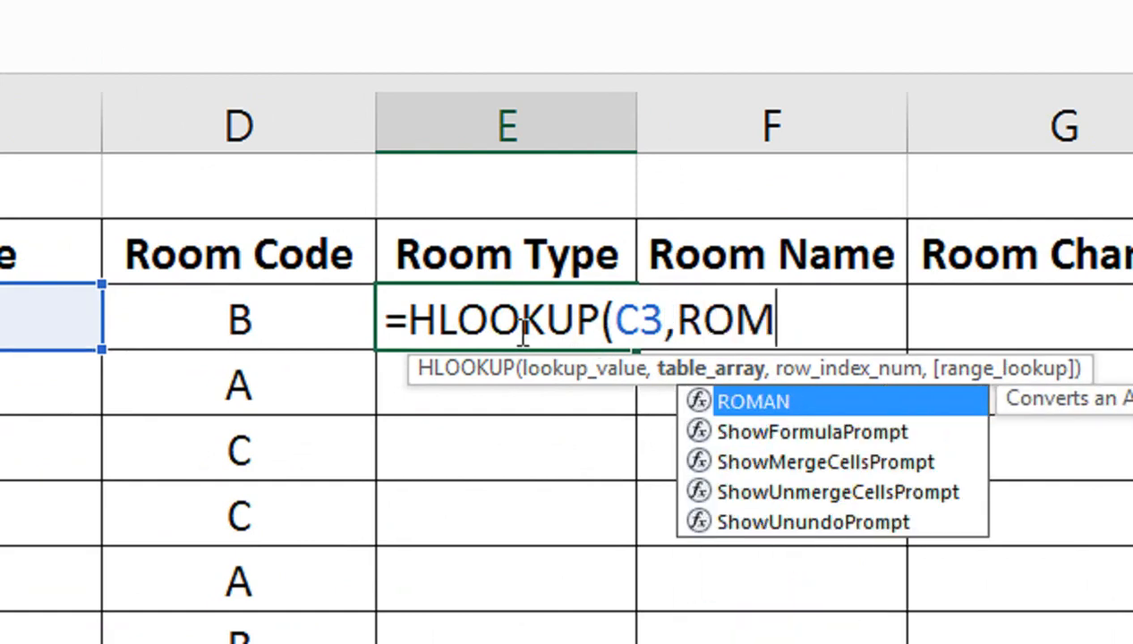
key(BackSpace)
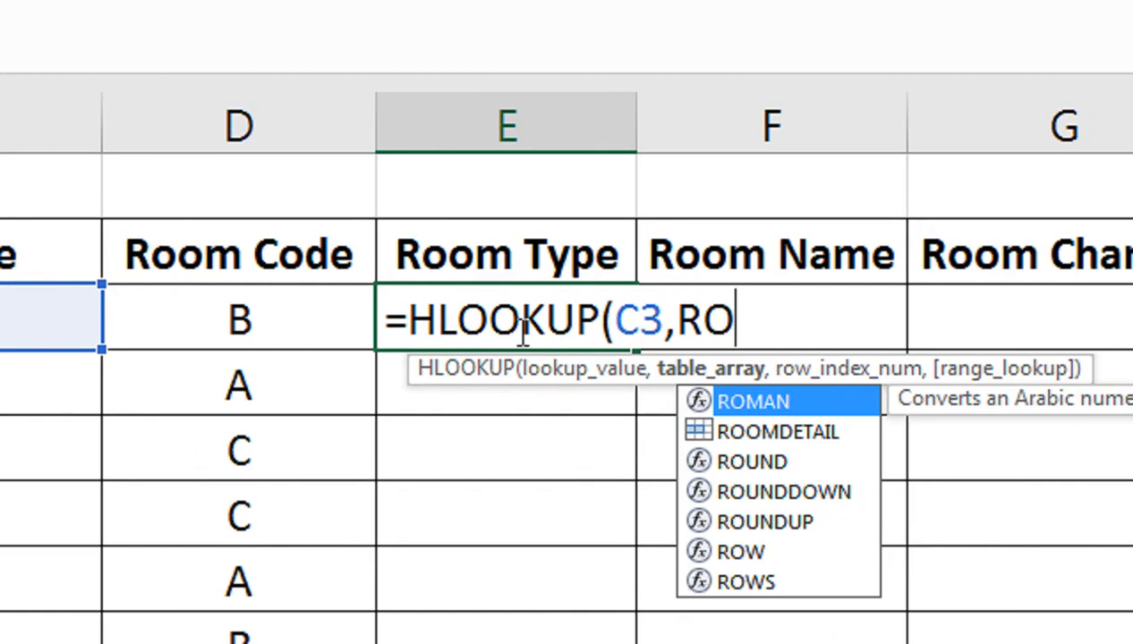
text(OMDETAIL)
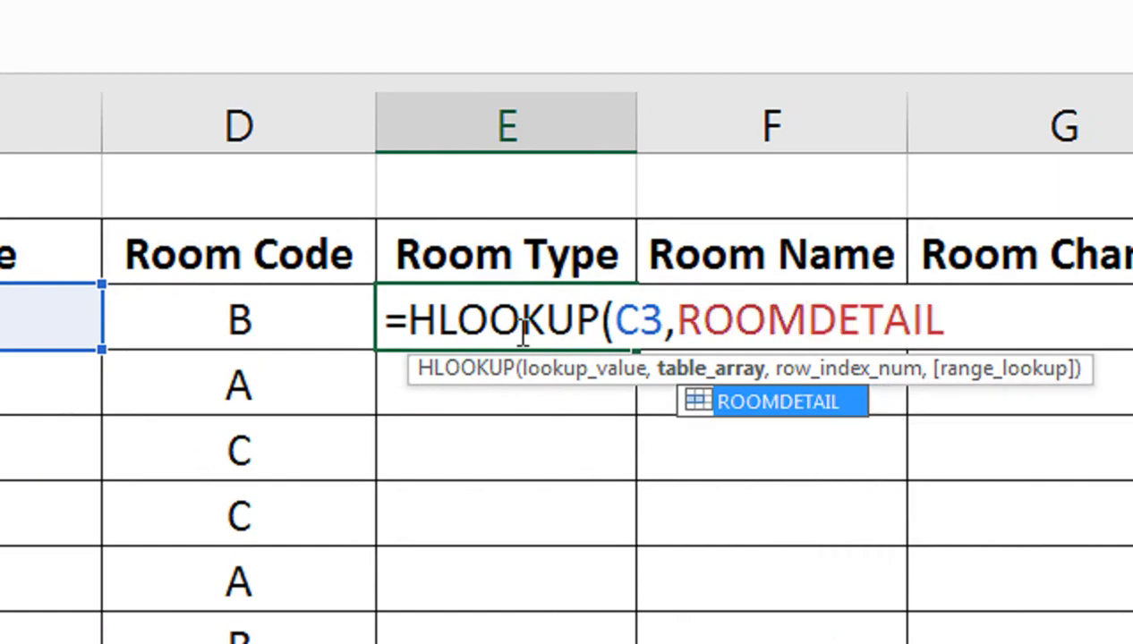
text(,)
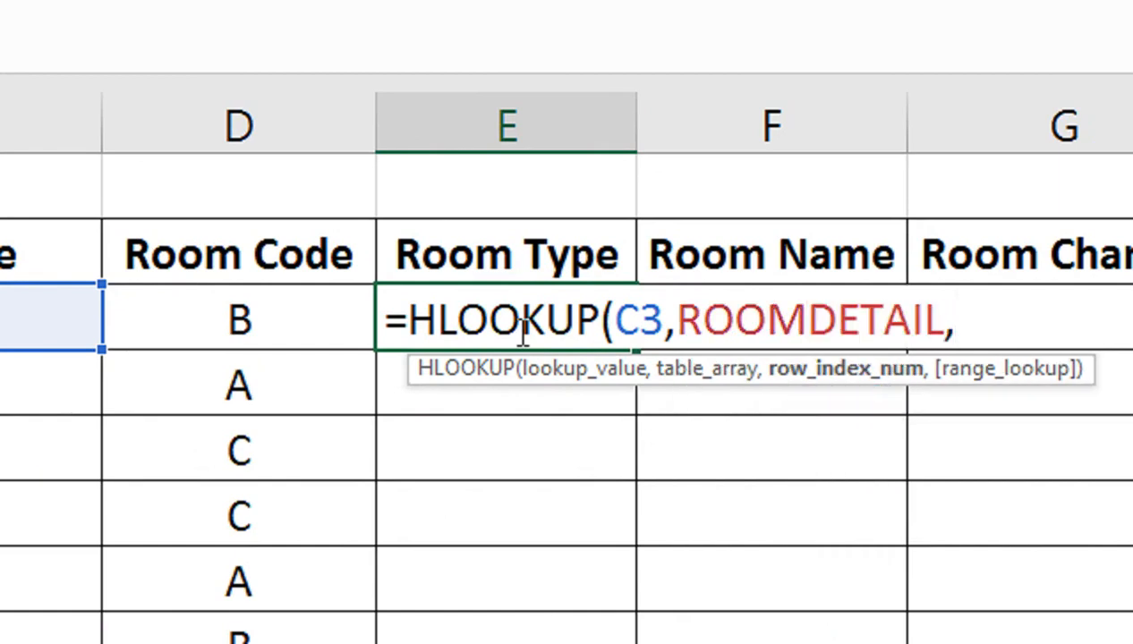
text(2)
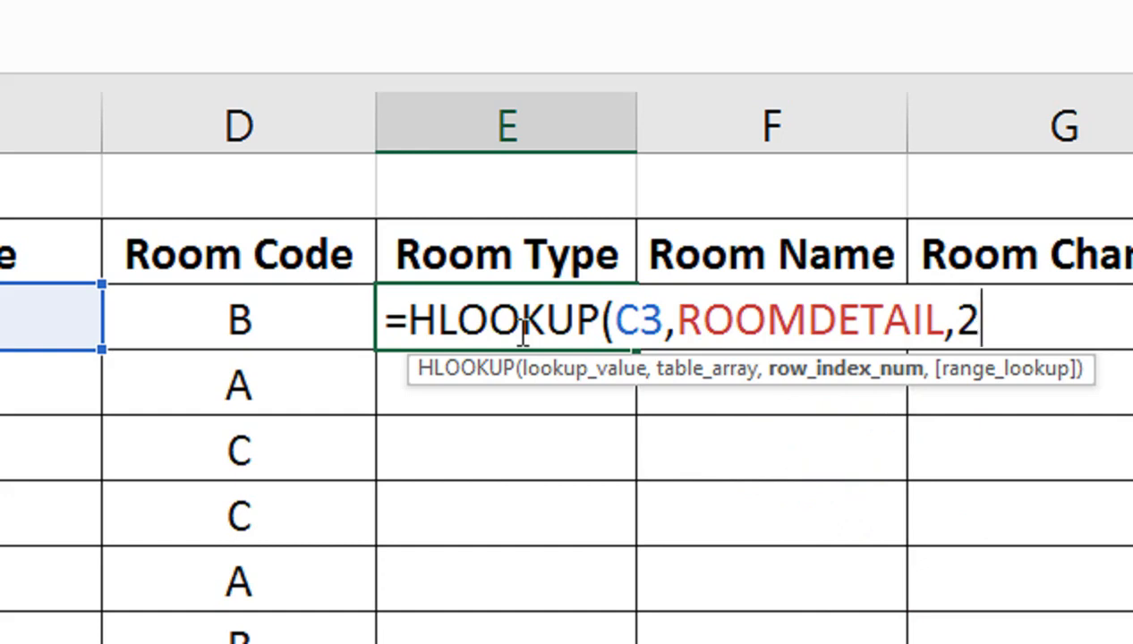
text(,)
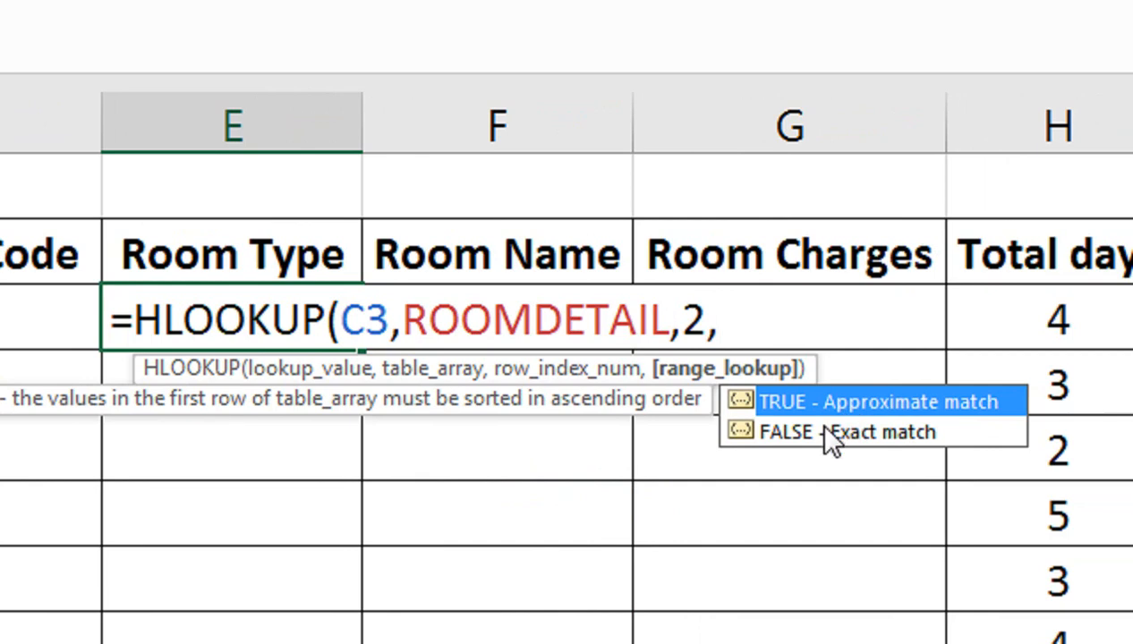
Step: Set the HLOOKUP range lookup in E3 to FALSE for an exact match and complete the formula
click(812, 427)
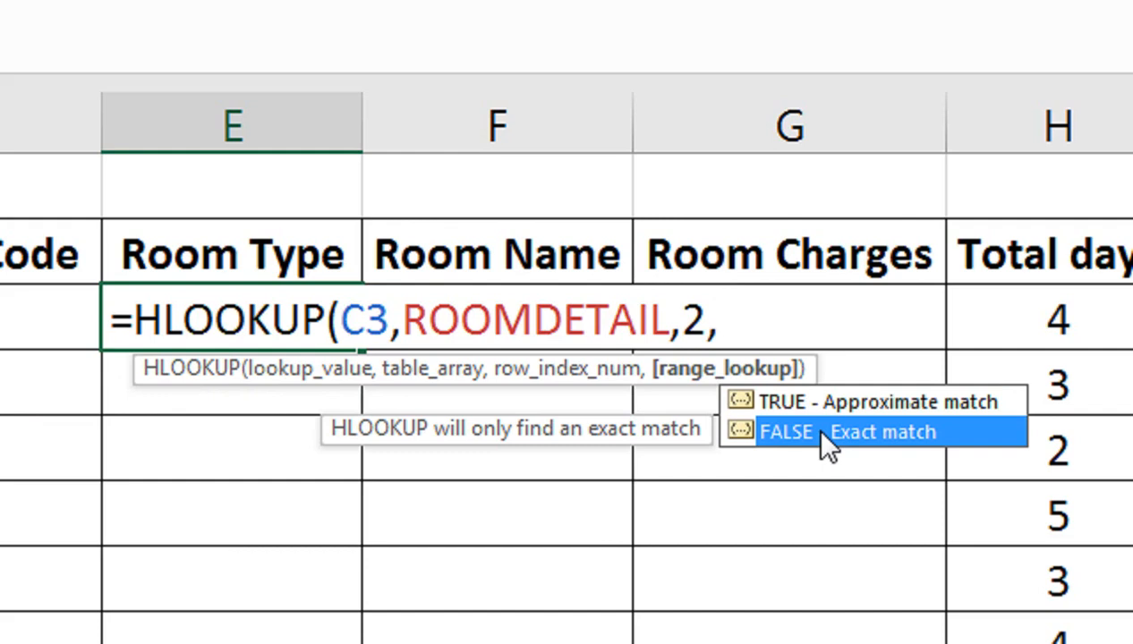
text())
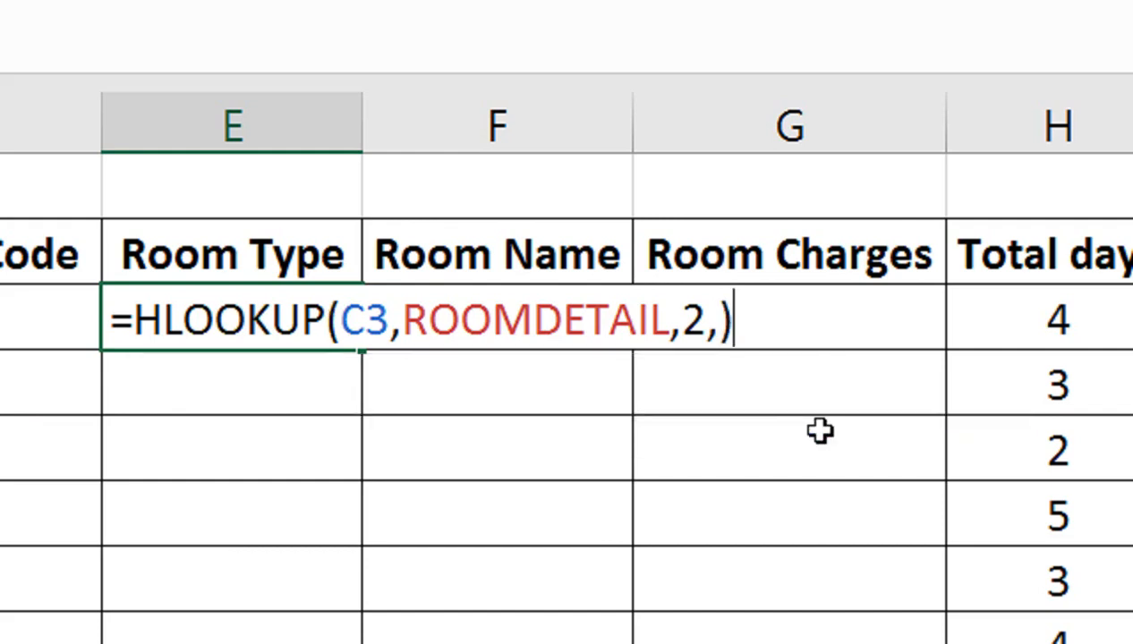
key(BackSpace)
click(821, 433)
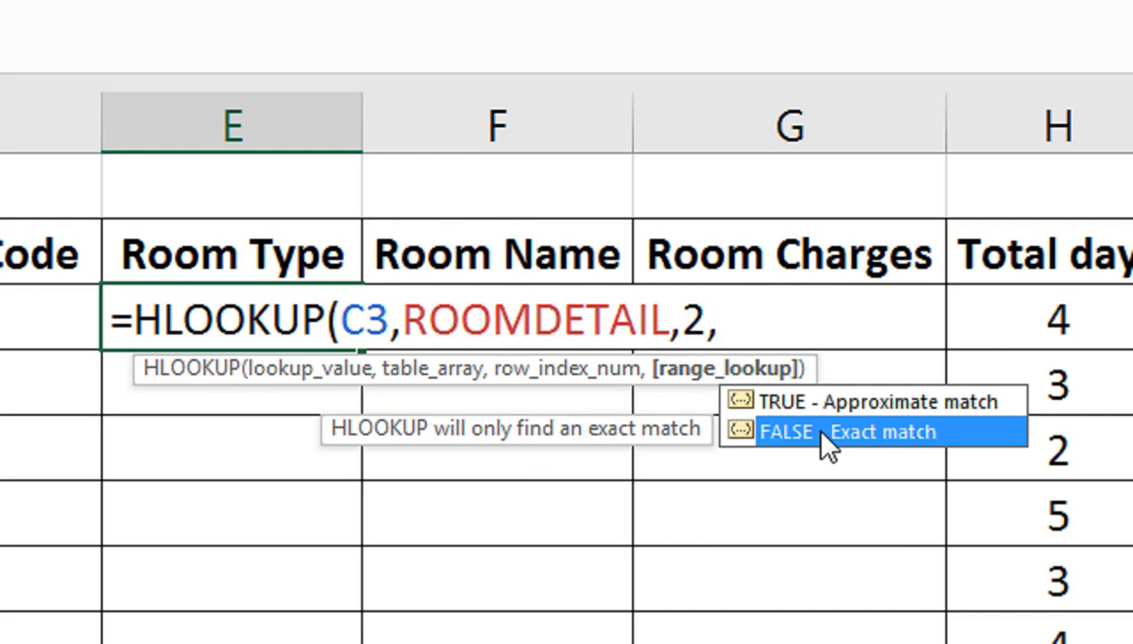
double_click(821, 435)
text())
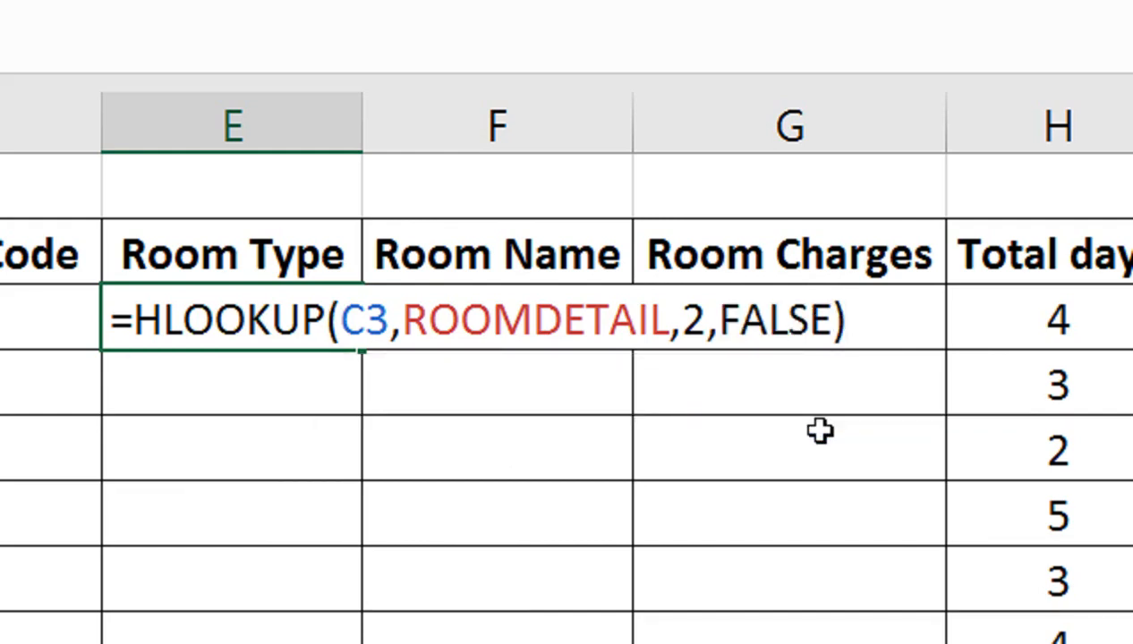
key(Return)
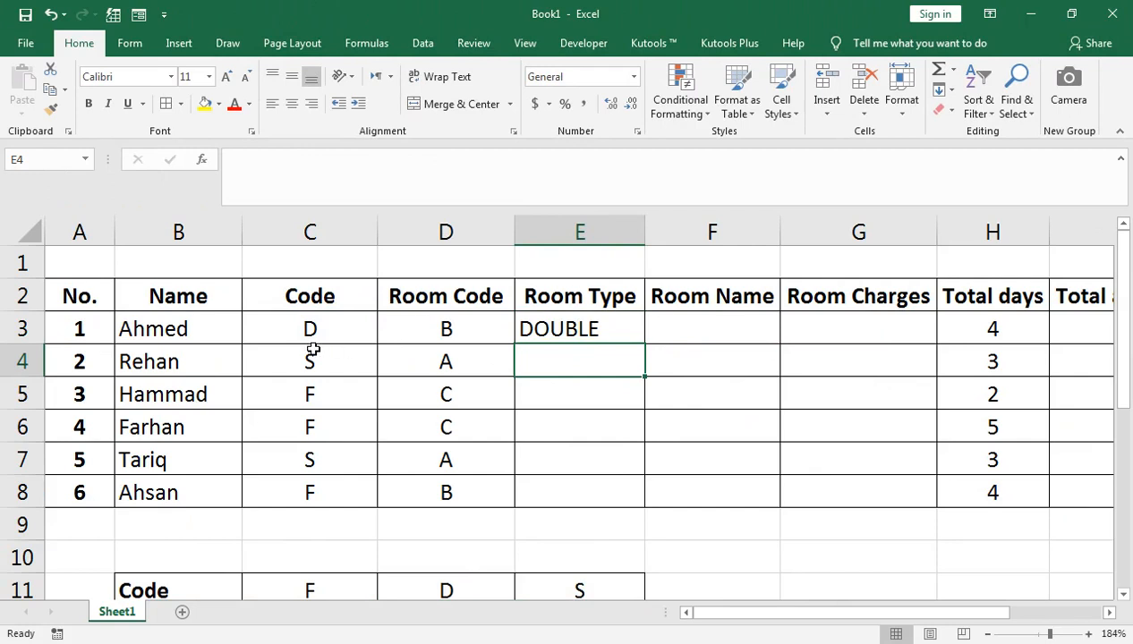
Step: Fill the Room Type formula from E3 down to E8 and centre the cells horizontally
click(573, 332)
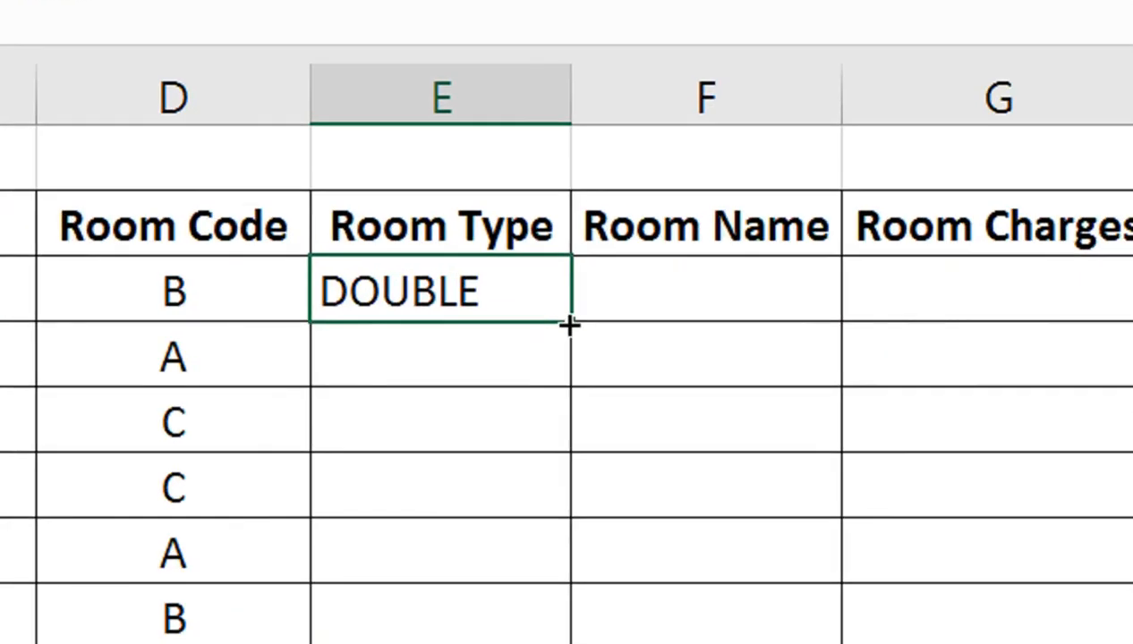
double_click(569, 325)
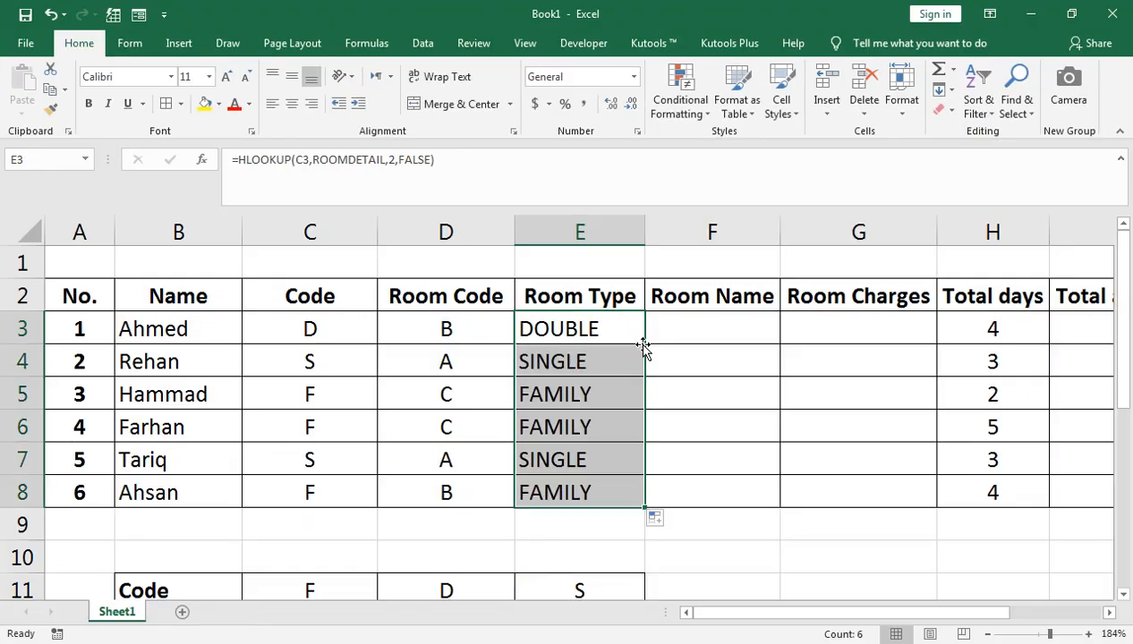
click(292, 104)
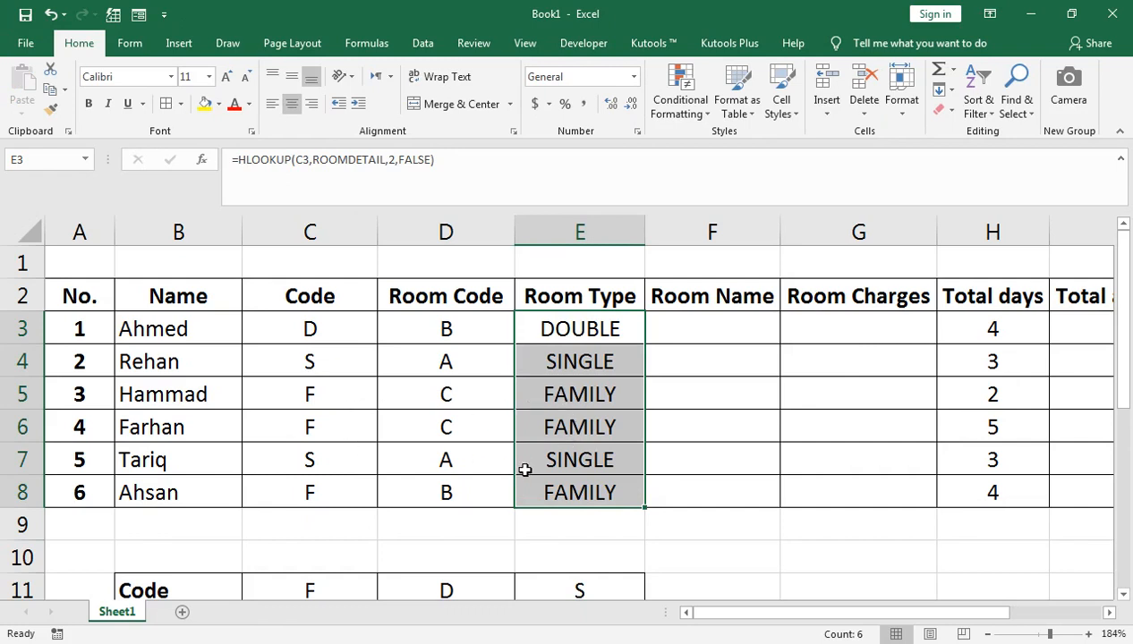
Step: Select the room code, room name and charges table in B15:F18, including its header row
click(690, 330)
scroll(648, 377, down, 3)
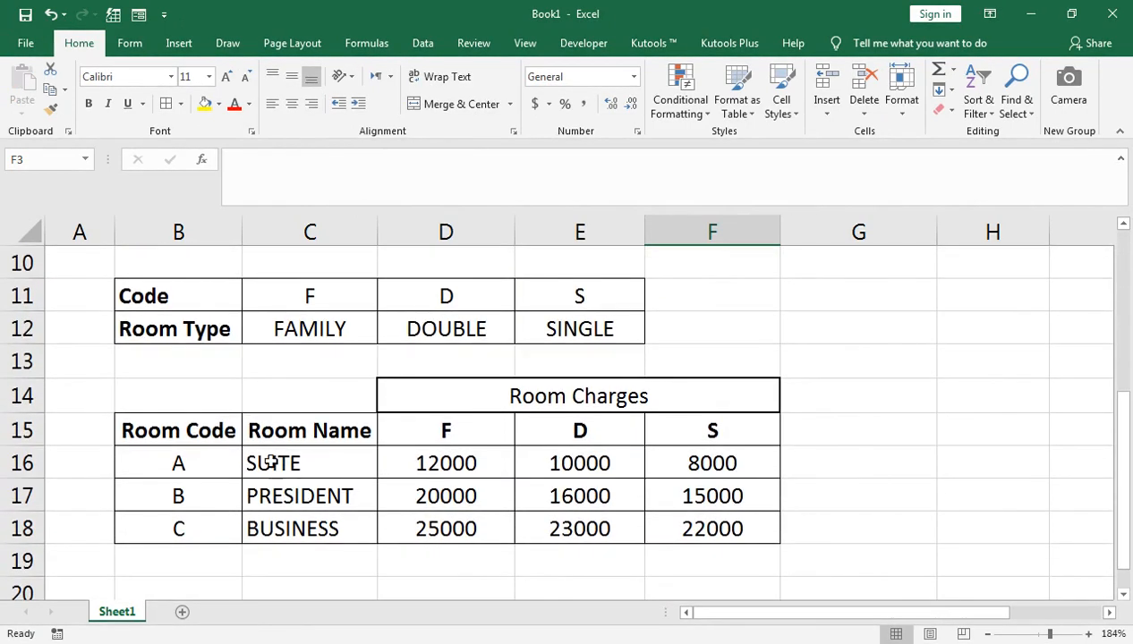
click(222, 426)
key(shift+Down)
key(shift+Right)
key(shift+Right)
key(shift+Right)
key(shift+Right)
key(shift+Right)
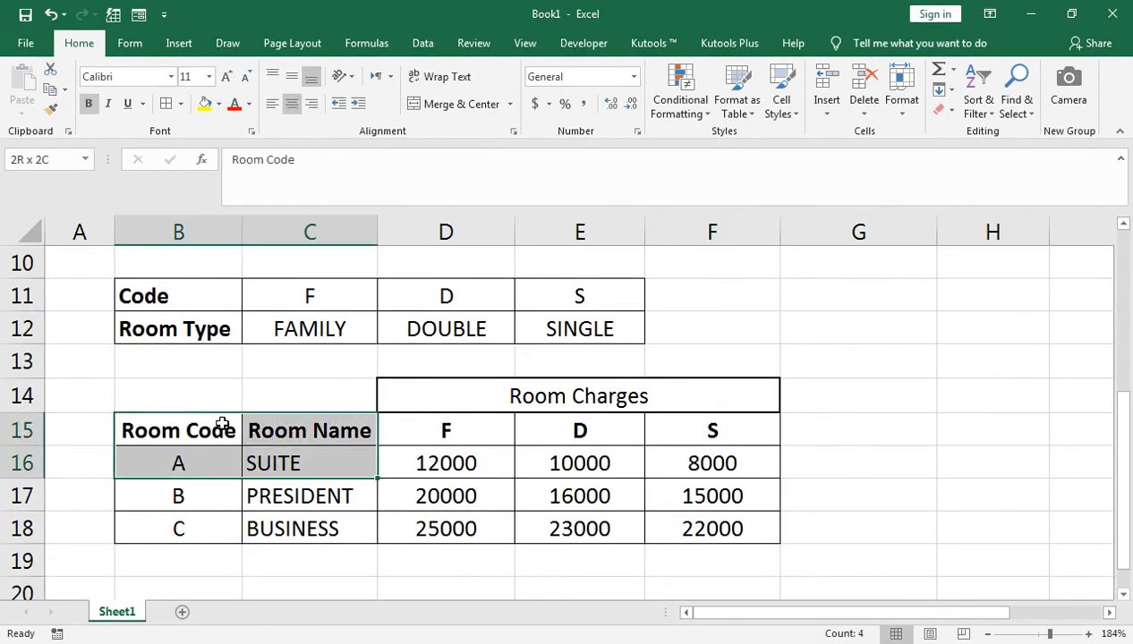
key(shift+Left)
key(shift+Down)
key(shift+Down)
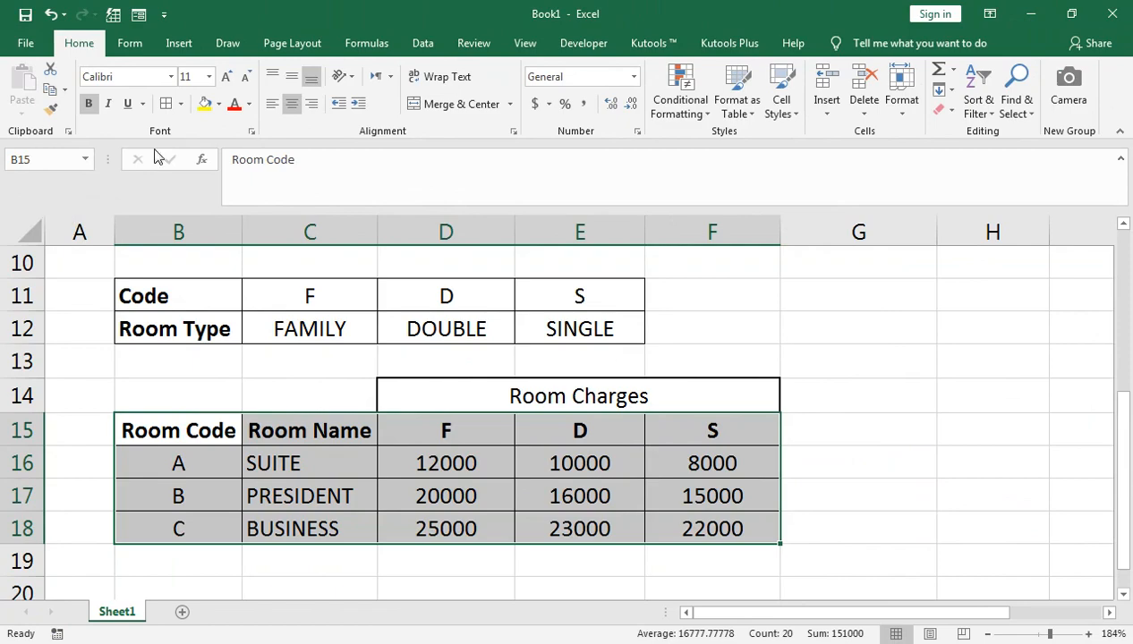
Step: Define the workbook-scope name ROOMINFO for the selected range B15:F18 and check it in the Name Manager
click(366, 43)
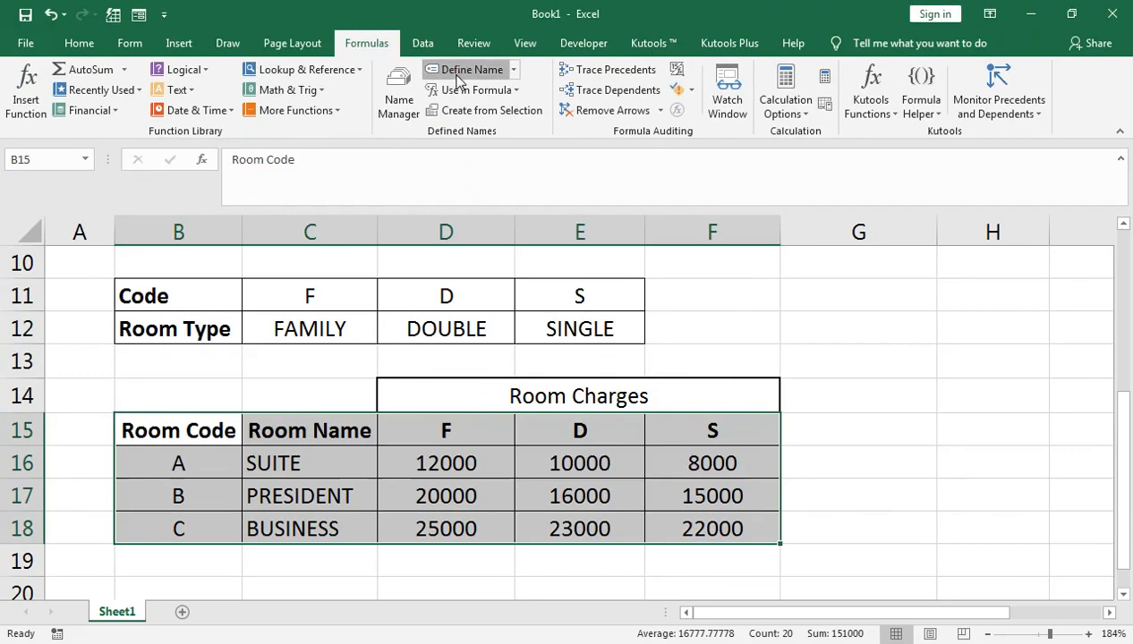
click(675, 151)
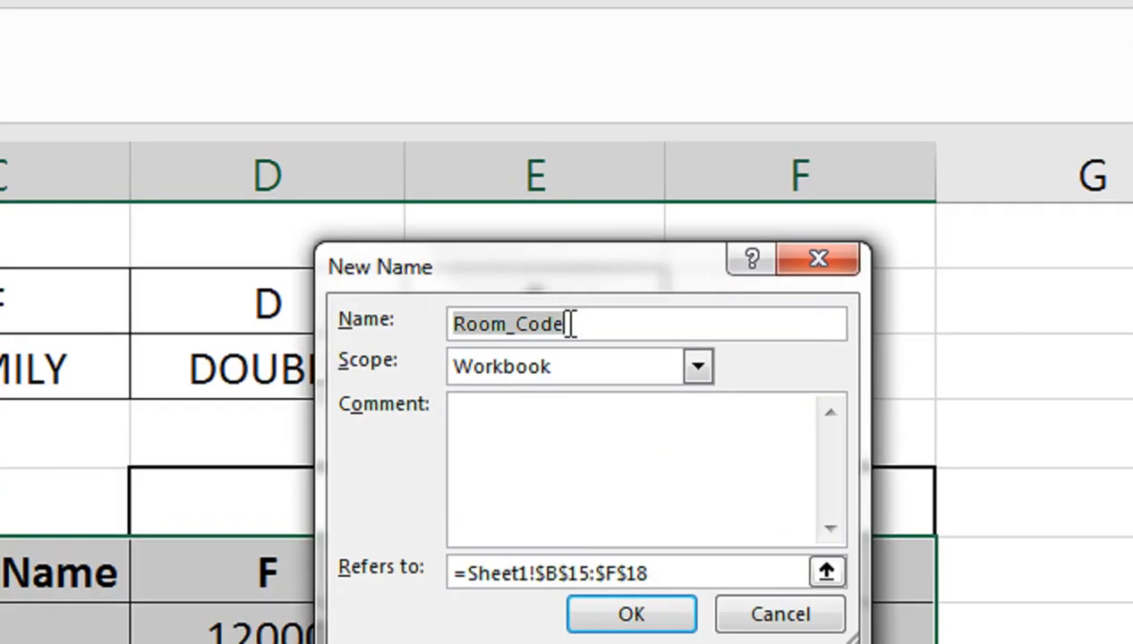
text(r)
key(BackSpace)
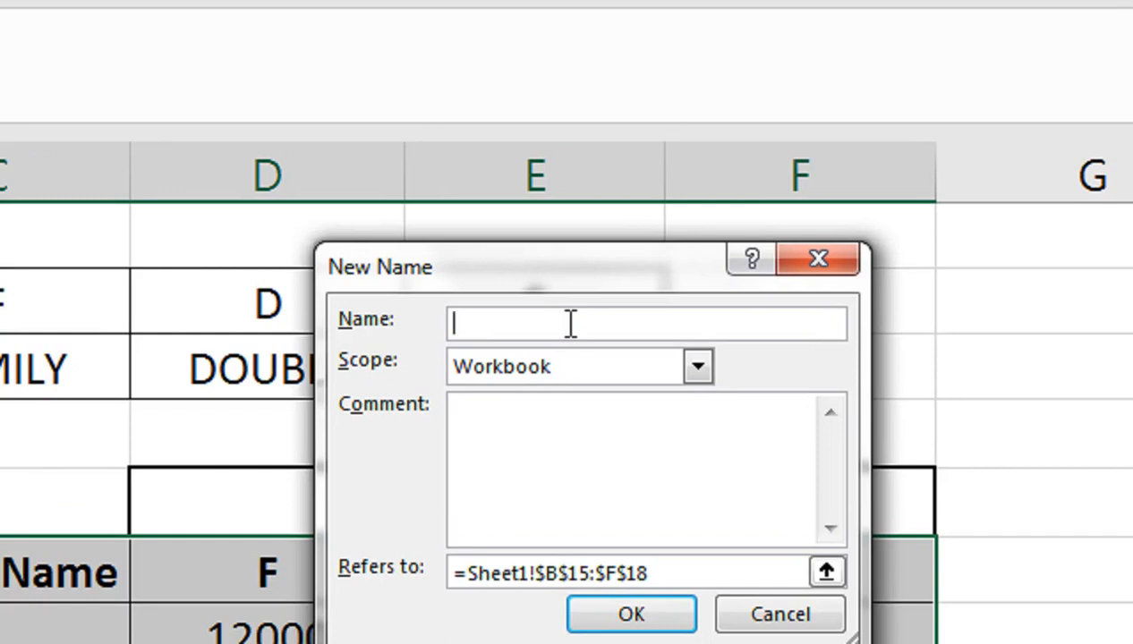
text(ROO)
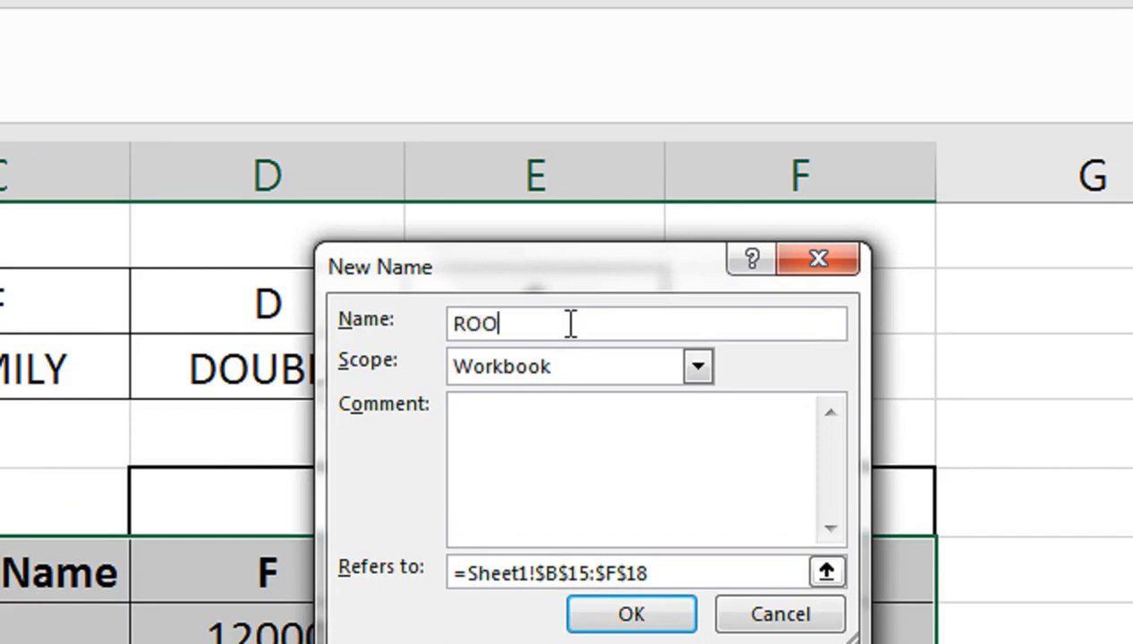
text(MIN)
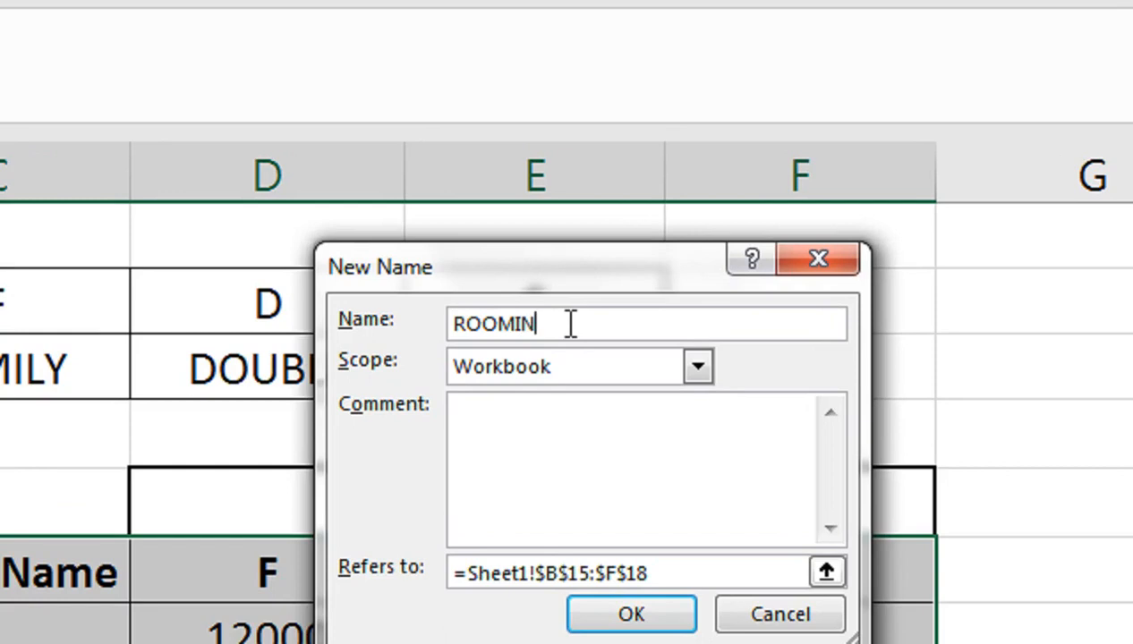
text(FO)
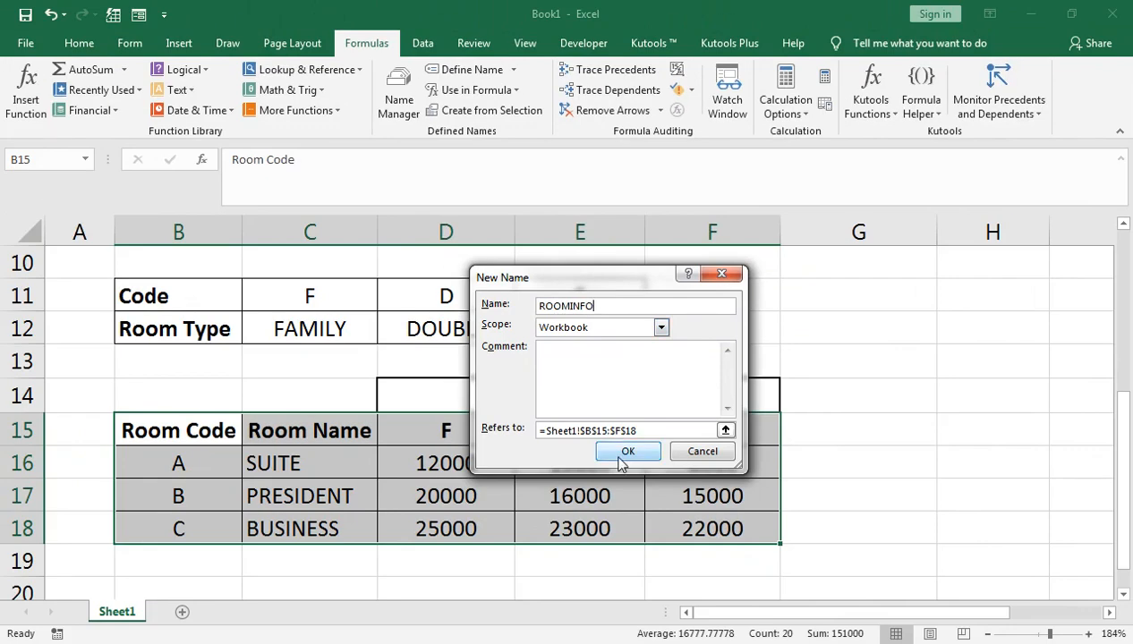
click(615, 625)
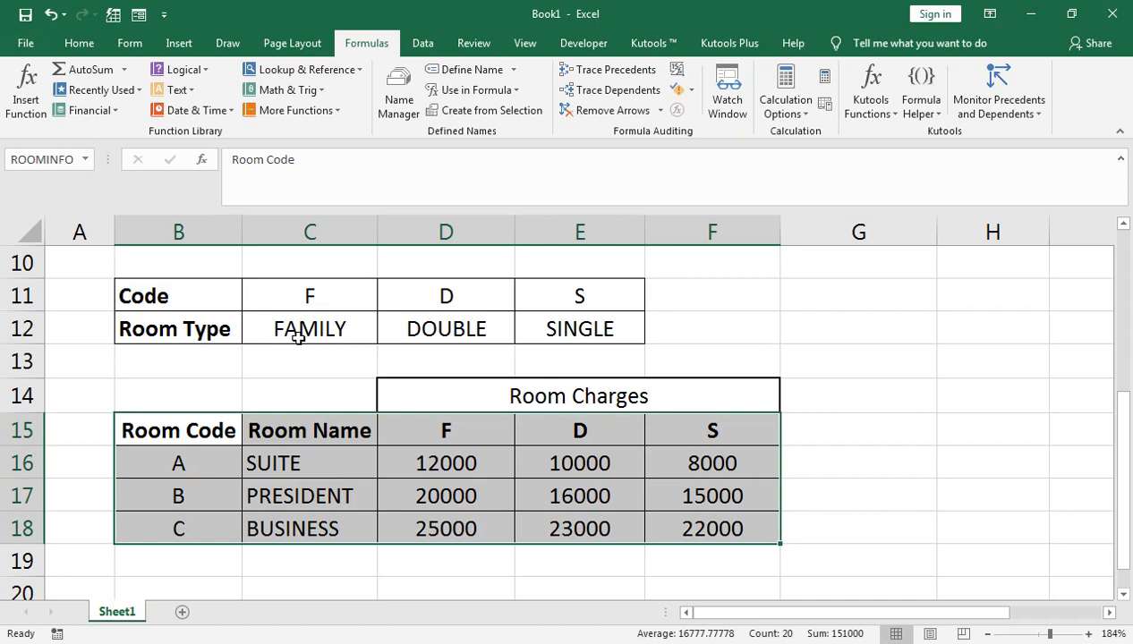
click(388, 116)
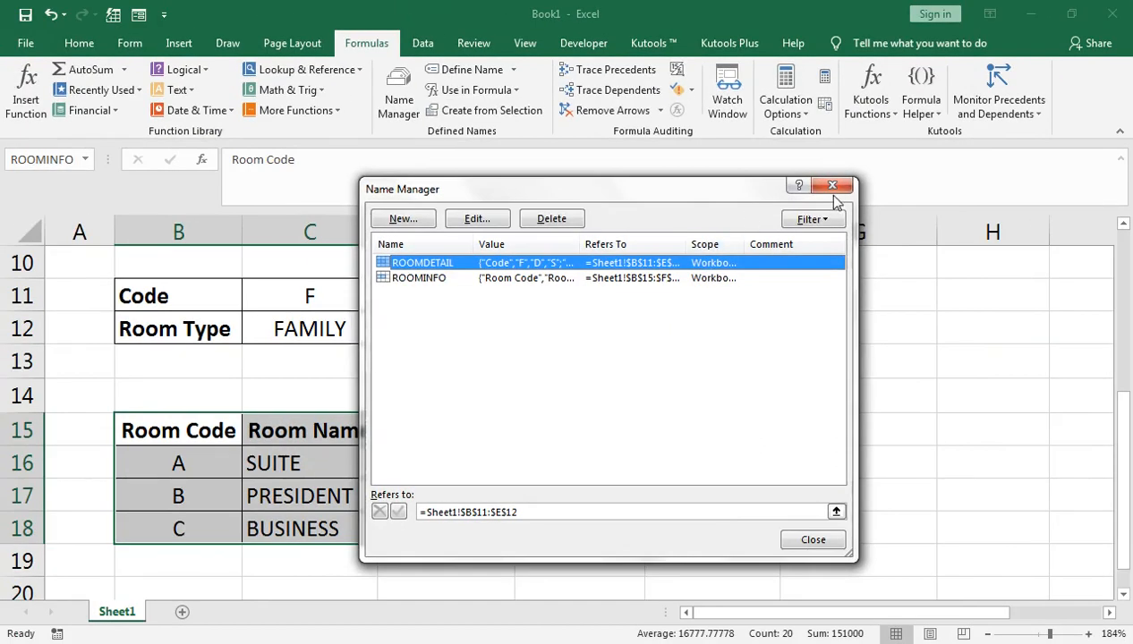
click(839, 194)
Step: Start a VLOOKUP formula in Room Name cell F3 with lookup value D3 and table array ROOMINFO
scroll(577, 371, up, 3)
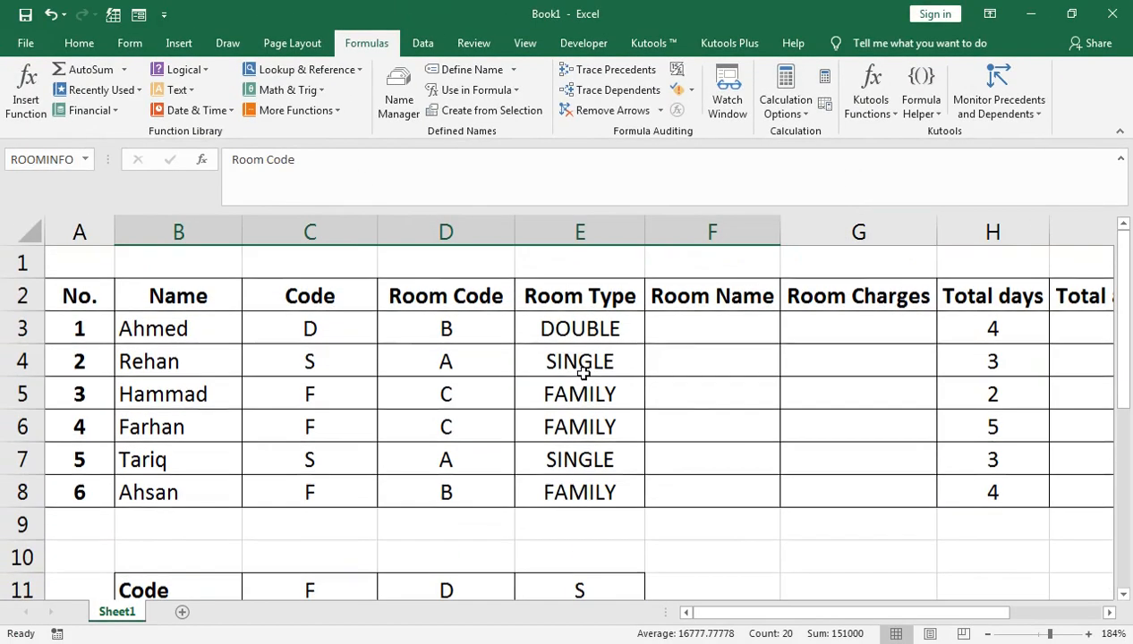
click(662, 329)
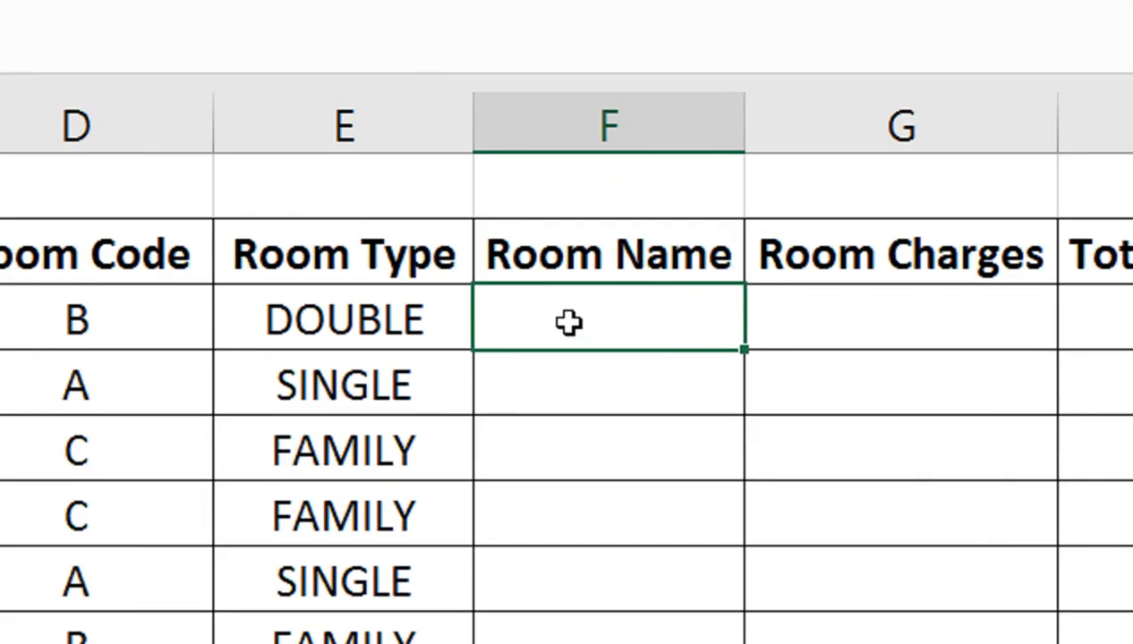
text(=VLOOKUP()
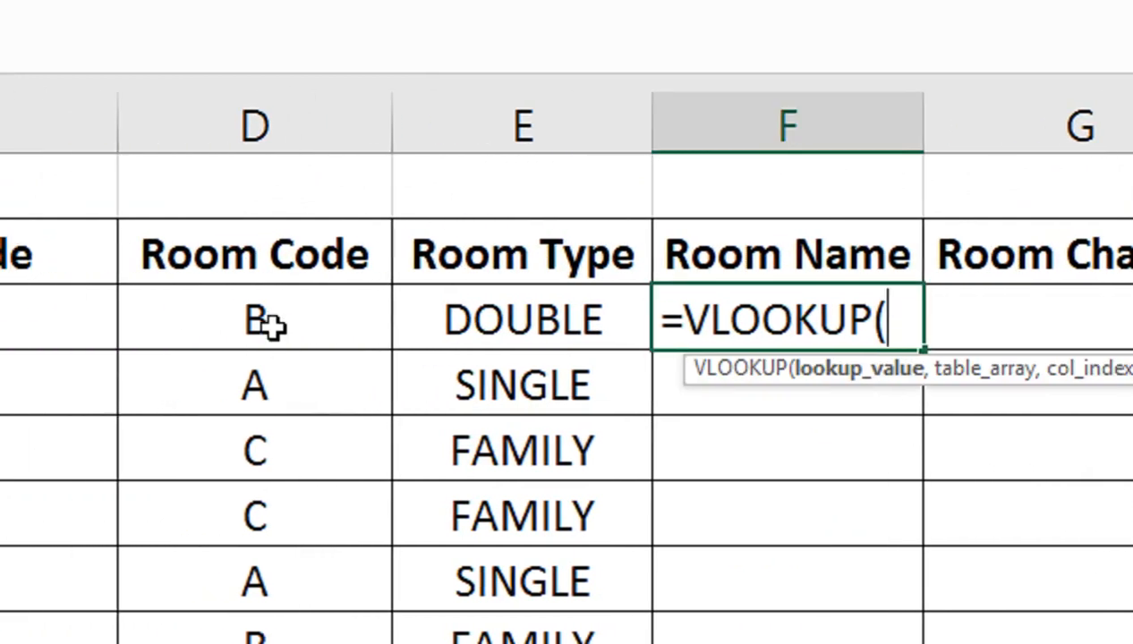
click(270, 324)
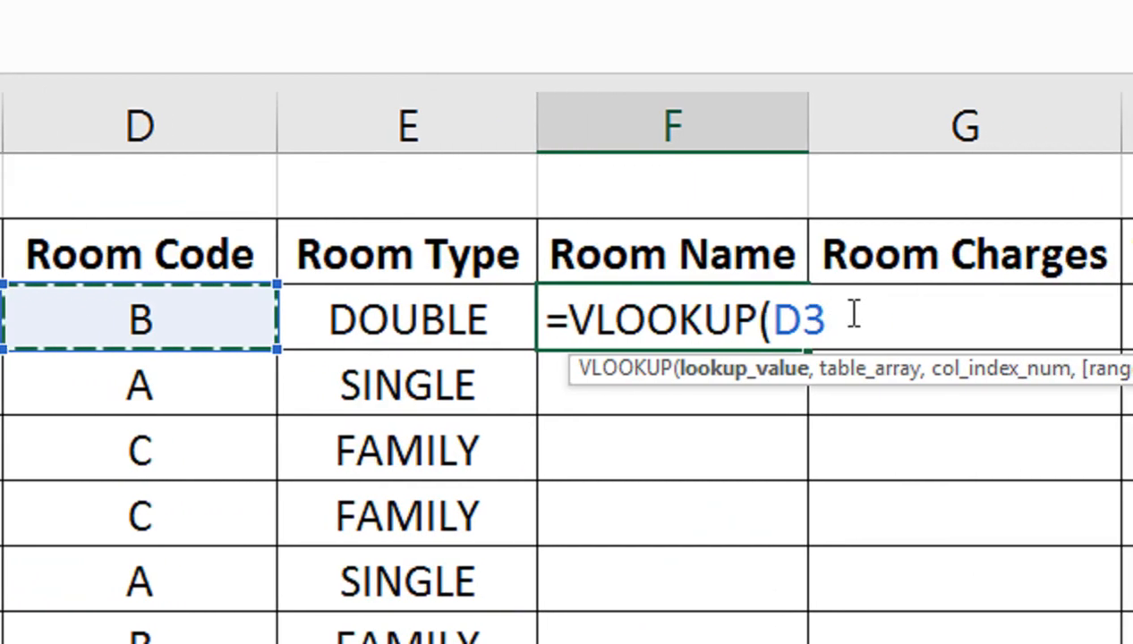
text(,)
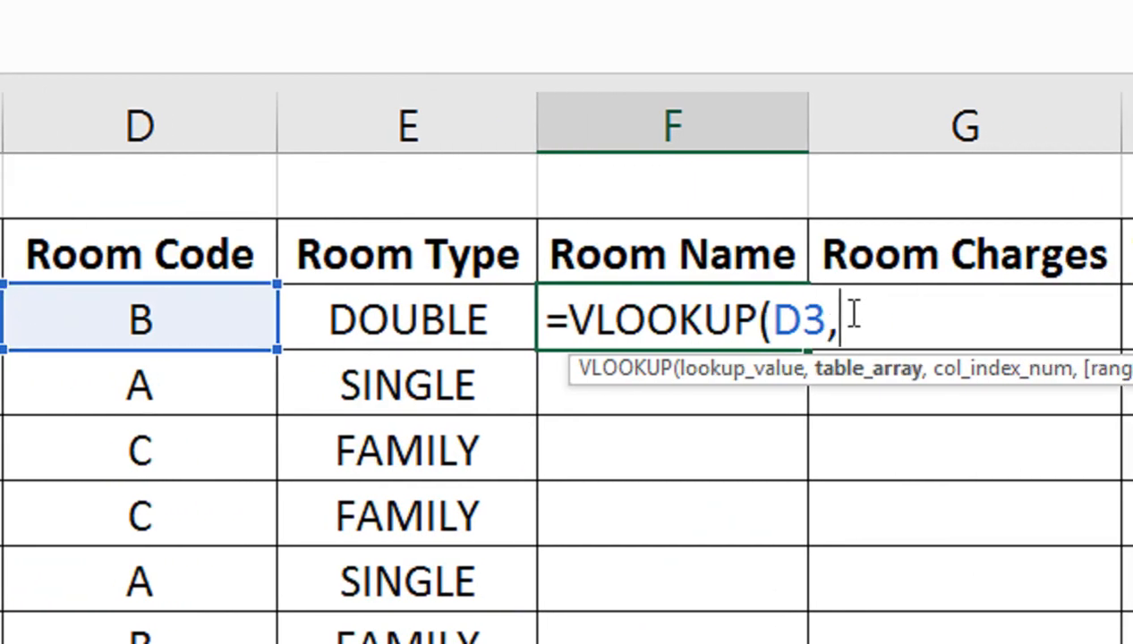
text(ROO)
key(Down)
text(MINFO)
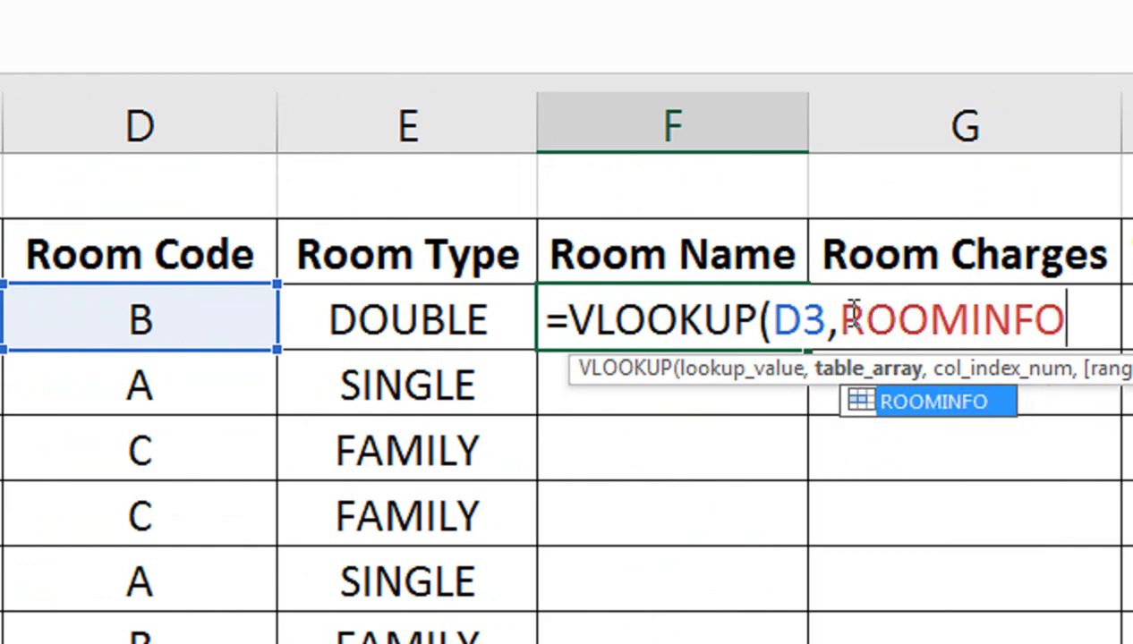
text(,)
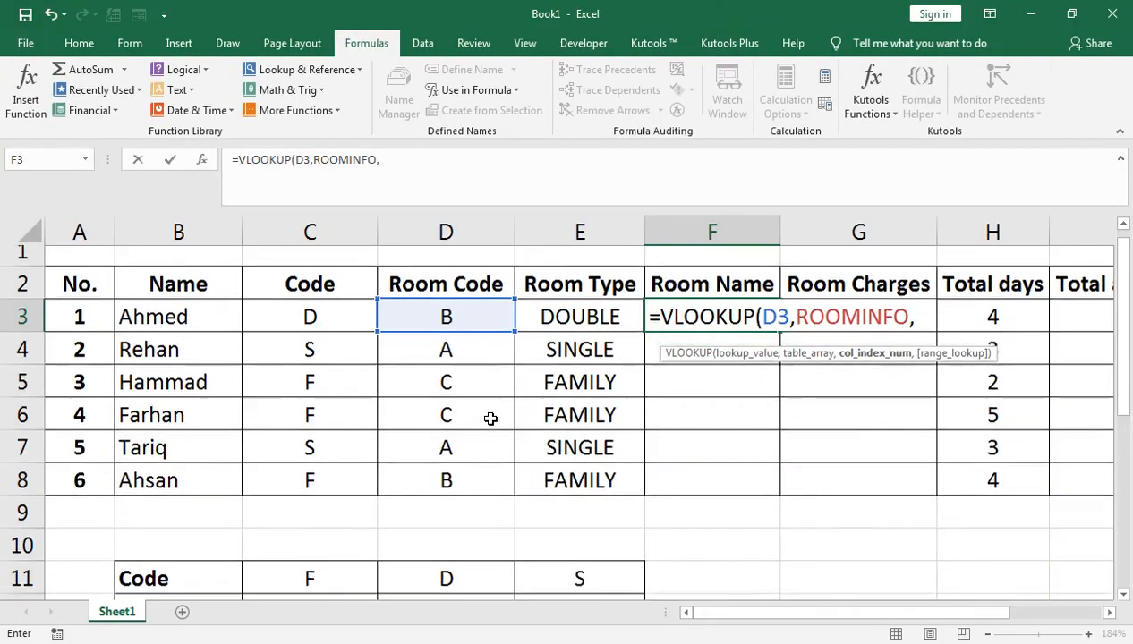
Step: Give the VLOOKUP in F3 column index number 2 and range lookup FALSE, and complete the formula
scroll(447, 438, down, 3)
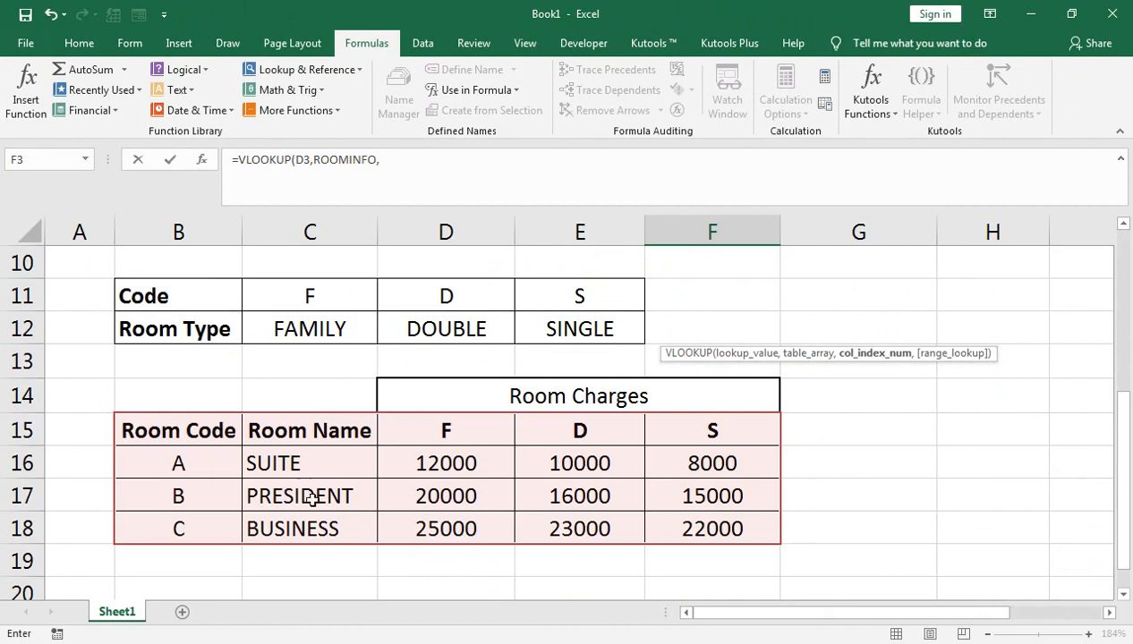
scroll(617, 427, up, 4)
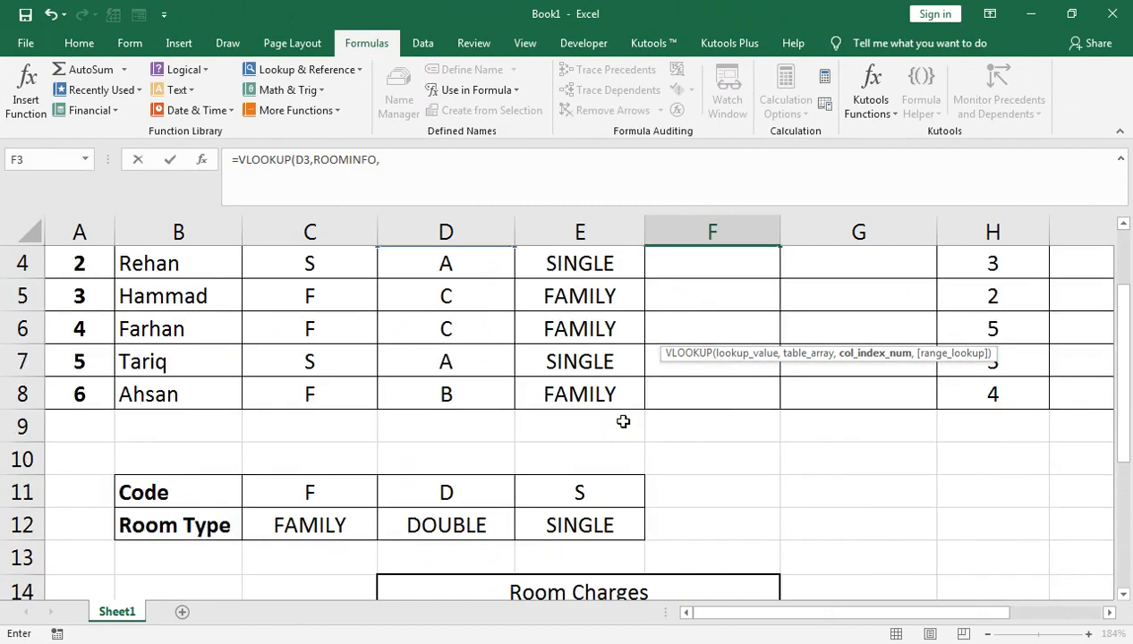
text(2,FALSE)
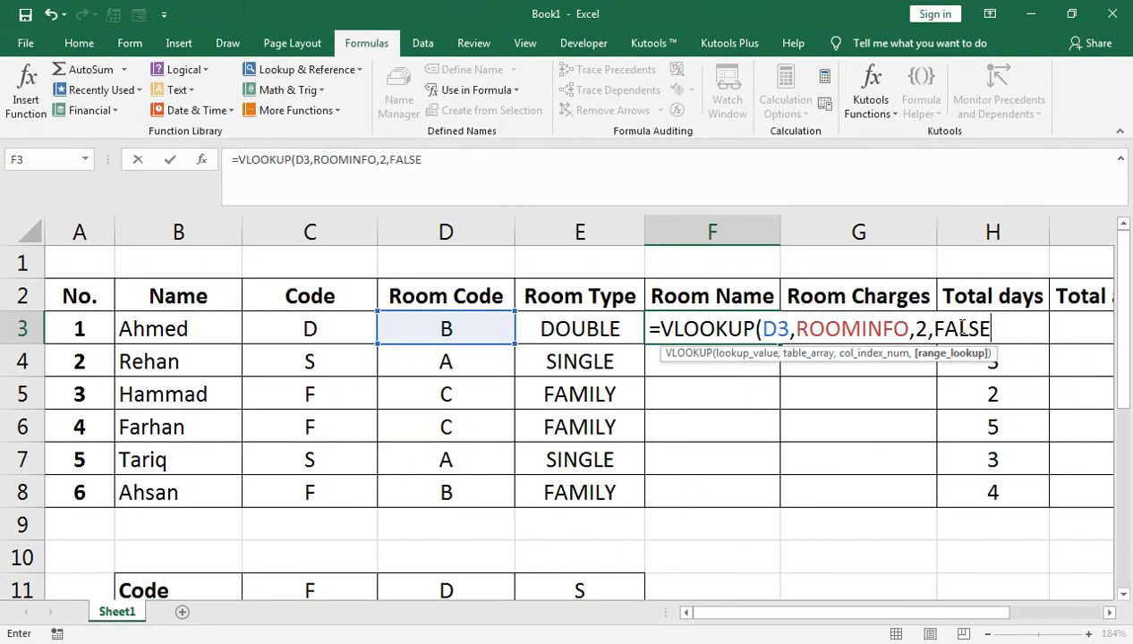
key(Return)
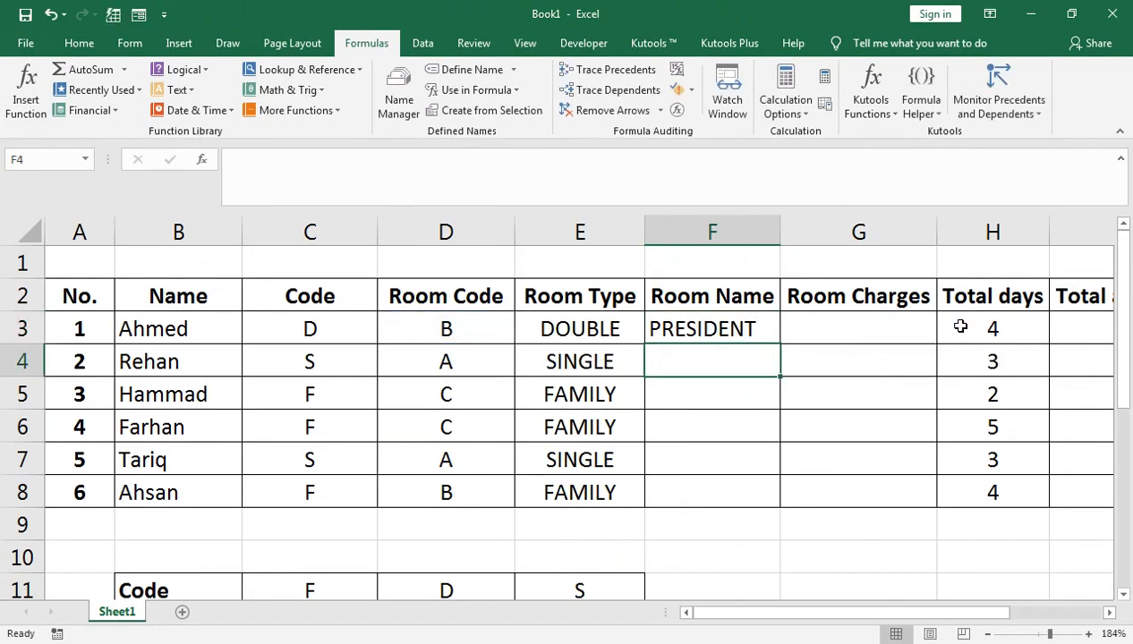
Step: Fill the Room Name formula from F3 down to F8 and compare the names with the room code table
click(735, 336)
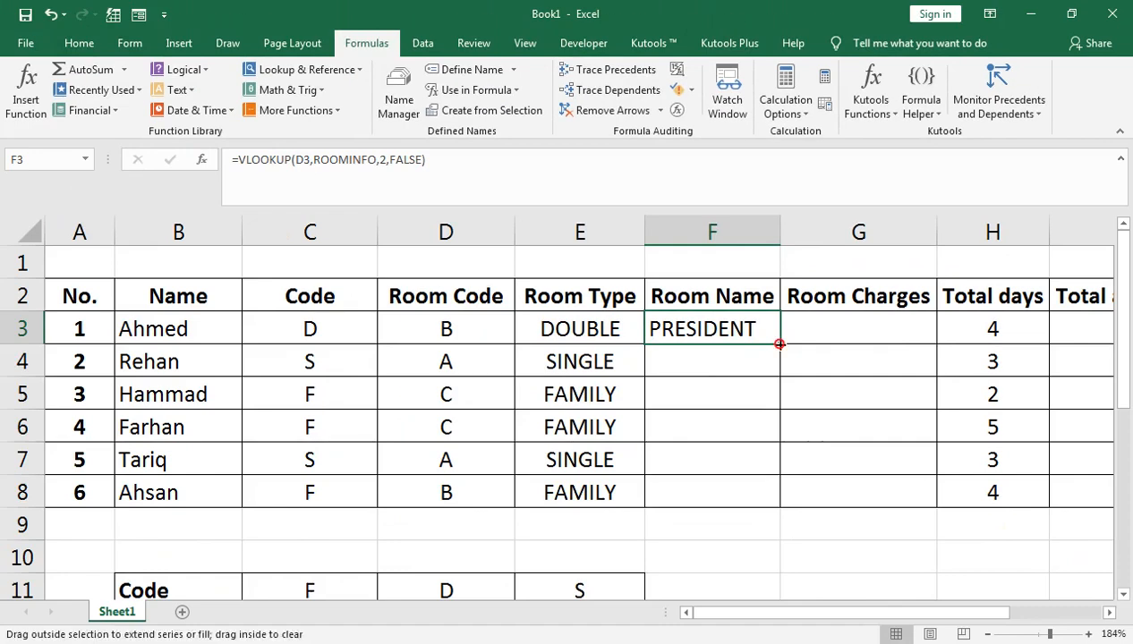
double_click(569, 325)
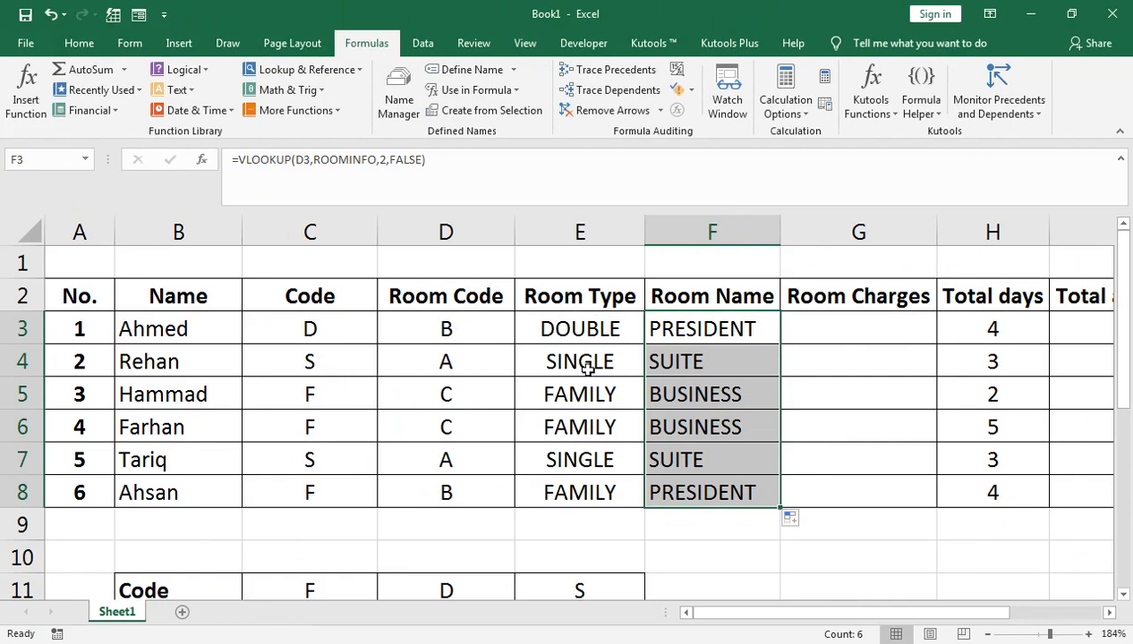
scroll(414, 472, down, 3)
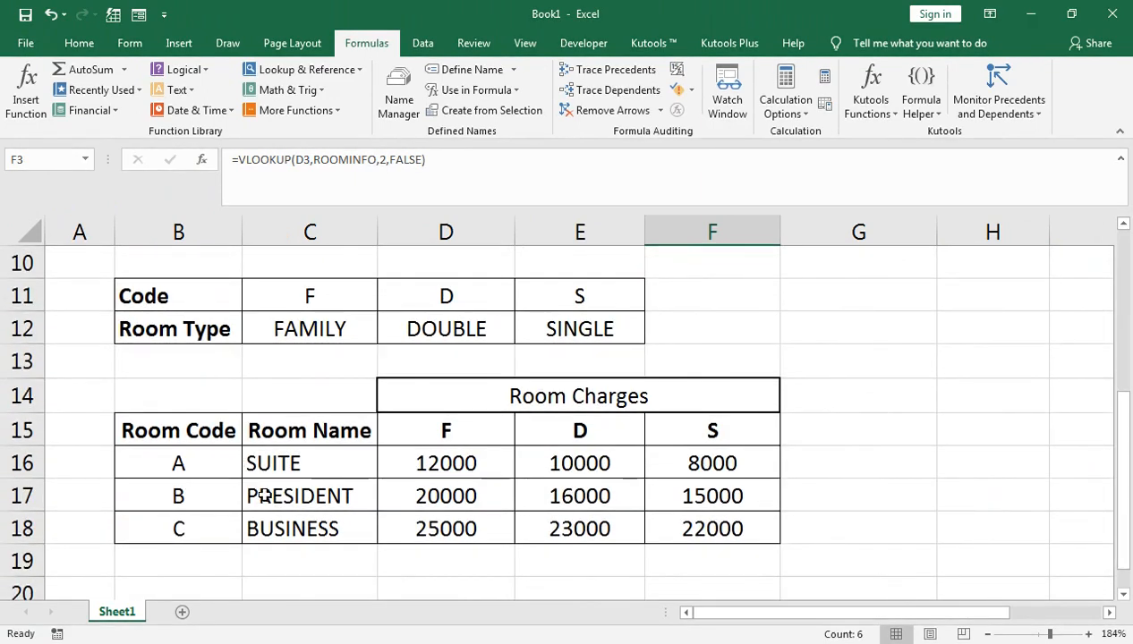
scroll(407, 512, up, 1)
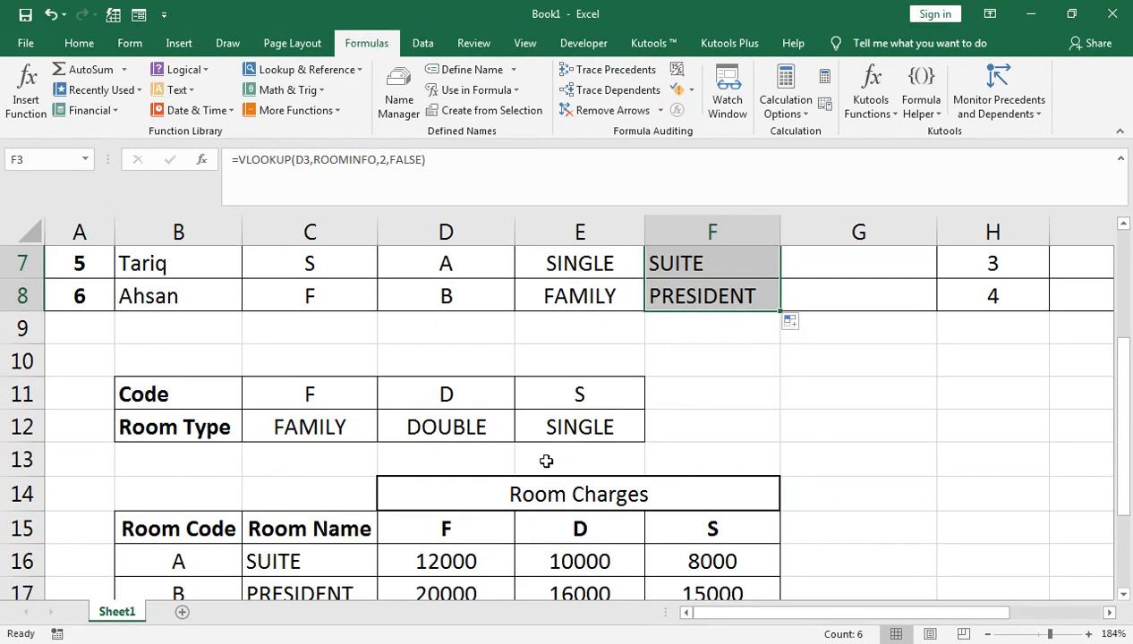
scroll(545, 461, up, 1)
scroll(548, 459, up, 1)
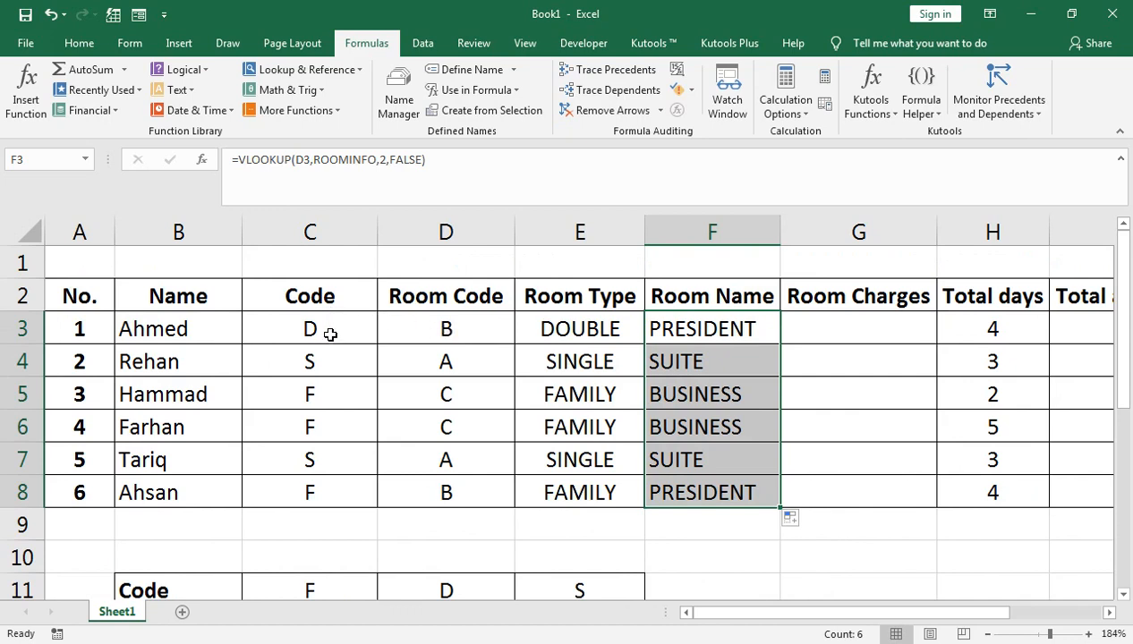
Step: Start a VLOOKUP formula in Room Charges cell G3 with lookup value D3 and table array ROOMINFO
scroll(331, 333, down, 1)
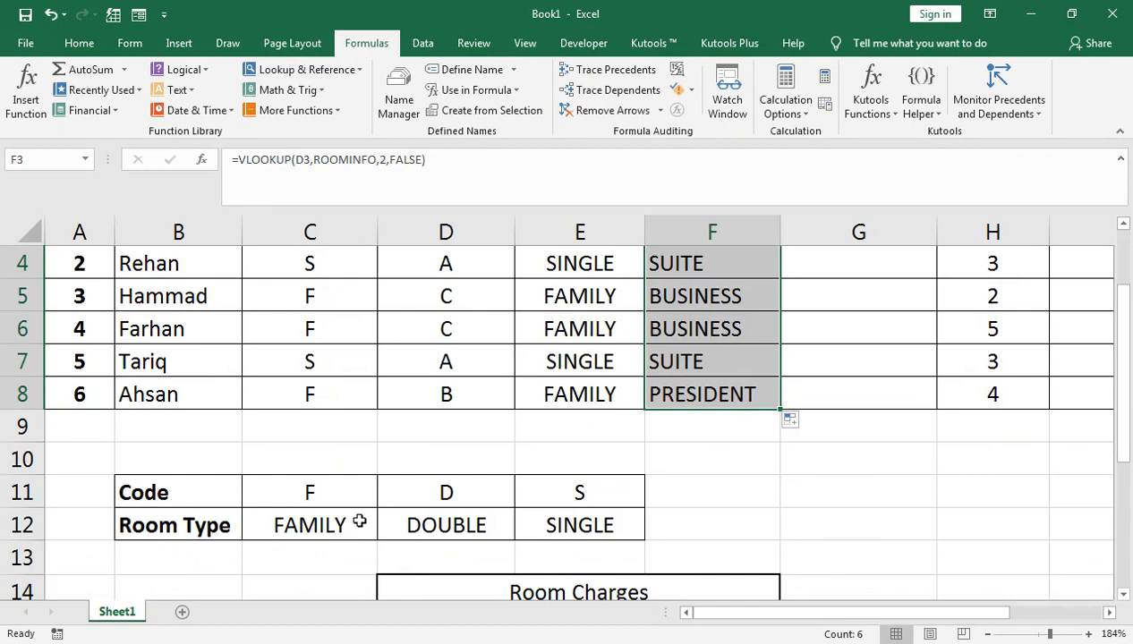
scroll(359, 521, down, 2)
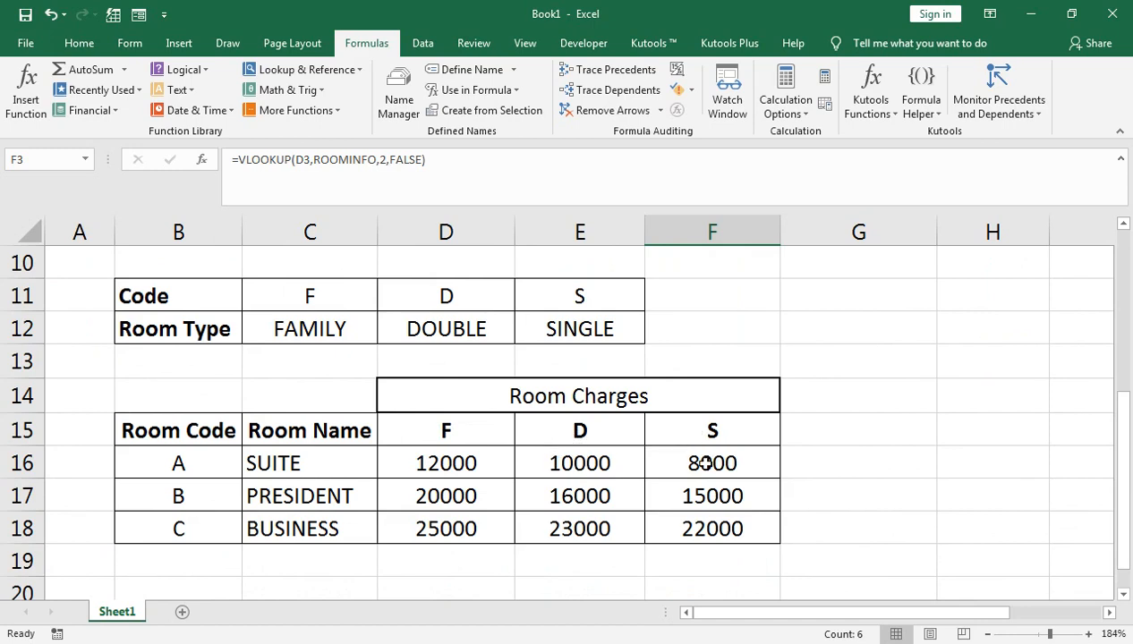
scroll(706, 463, up, 3)
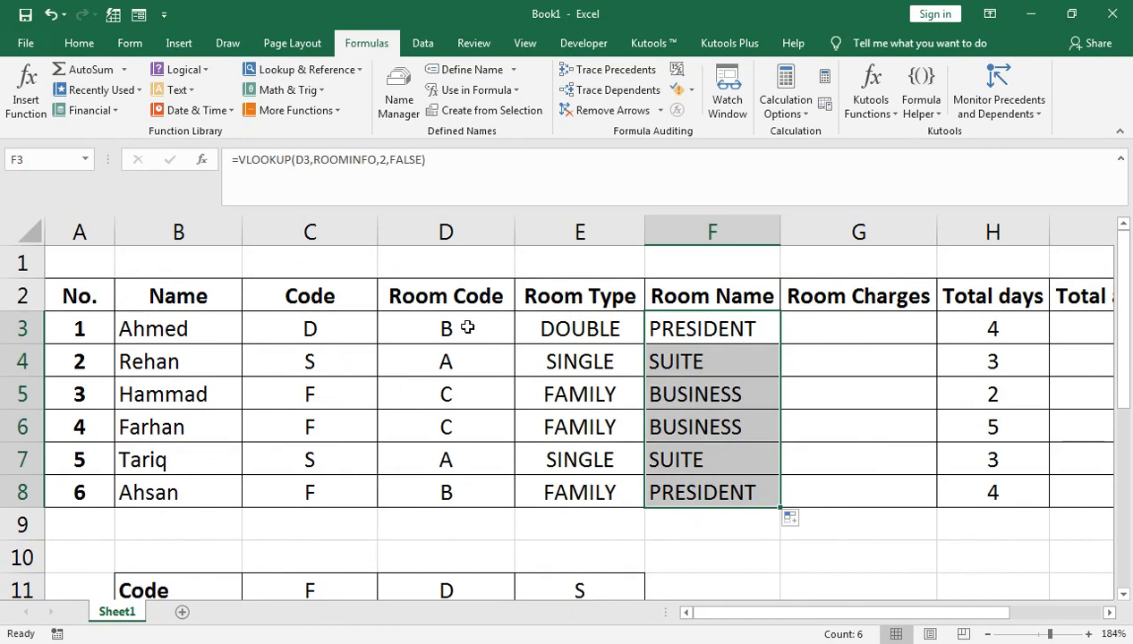
click(849, 332)
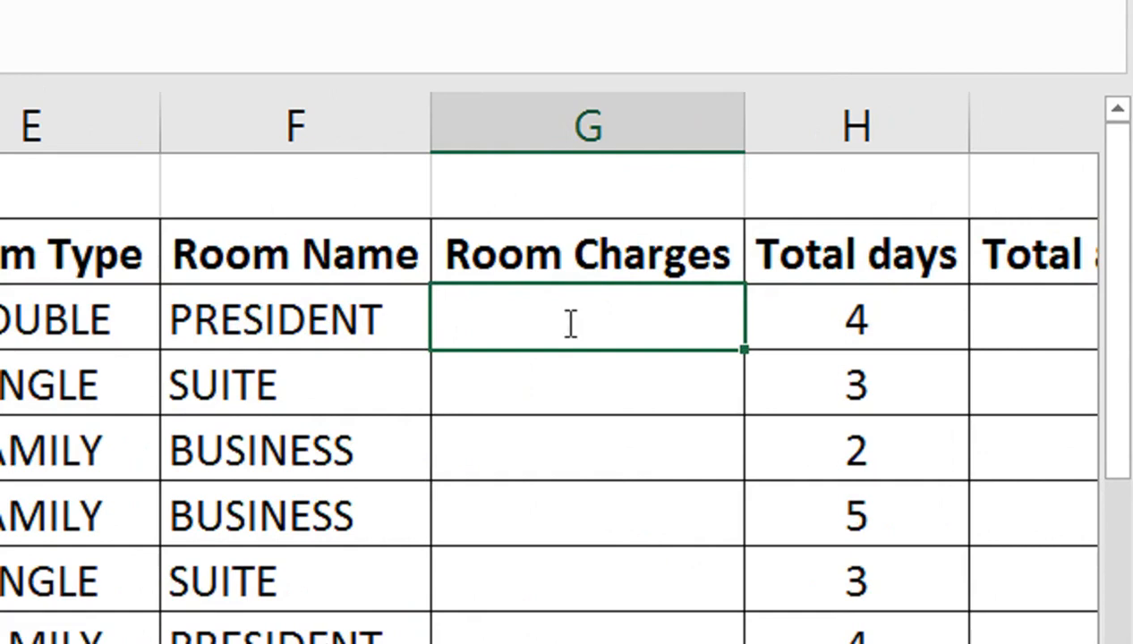
text(=VL)
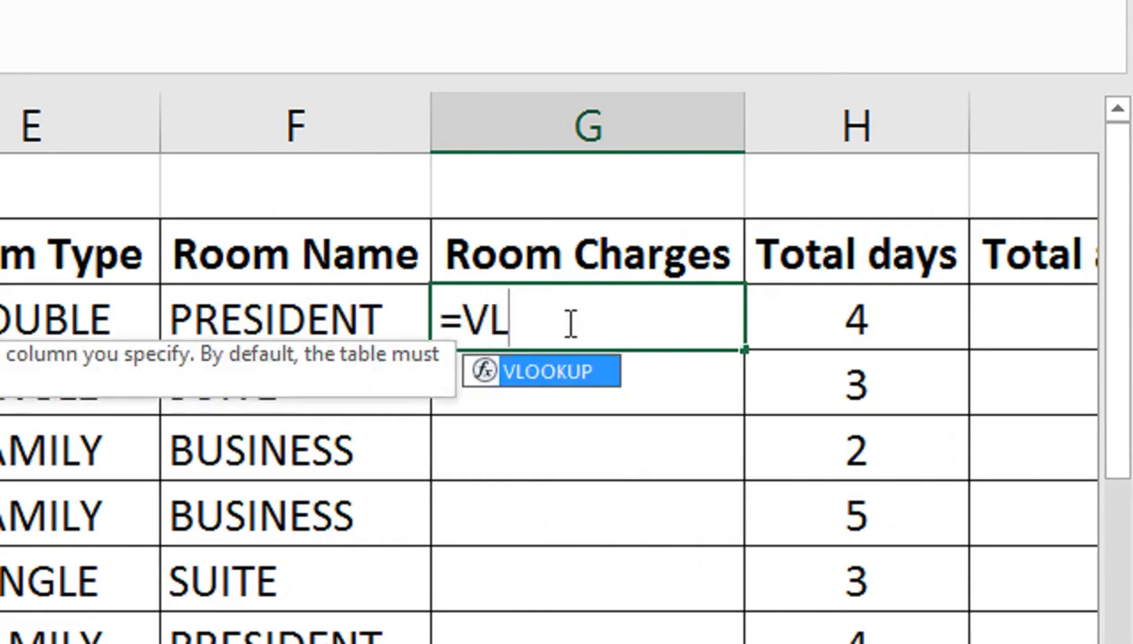
key(Tab)
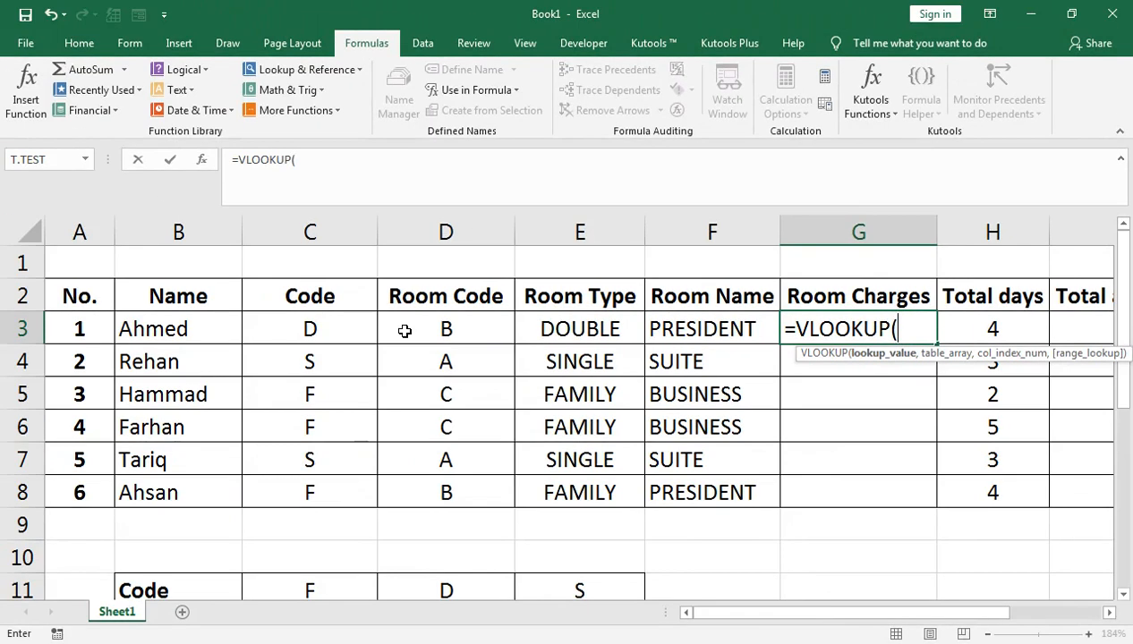
click(413, 325)
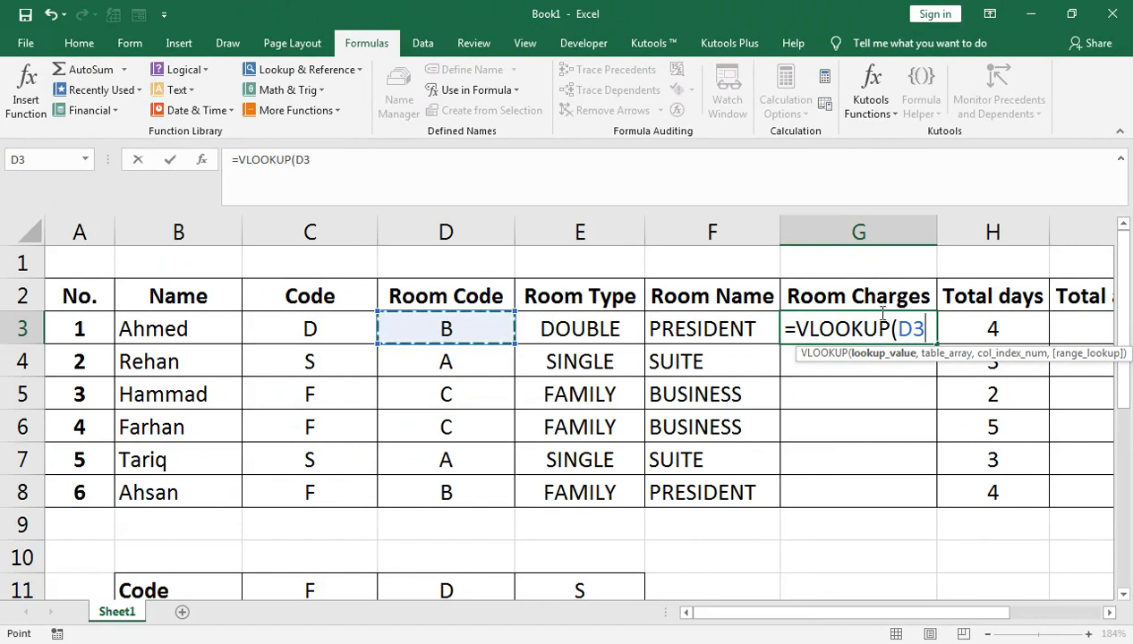
text(,ROOMINFO)
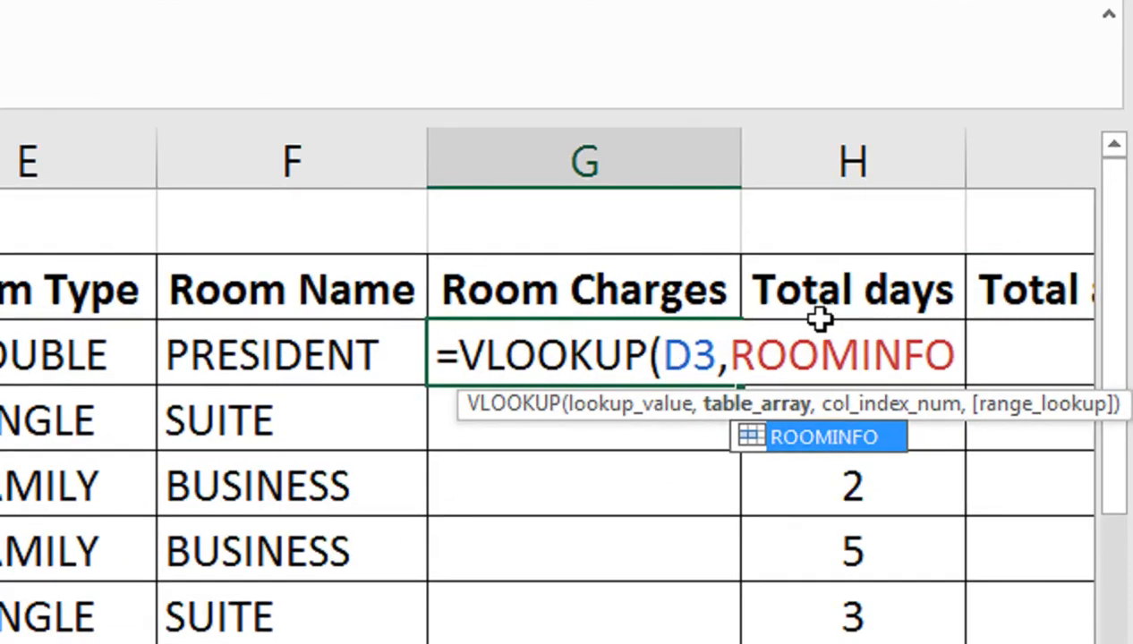
text(,)
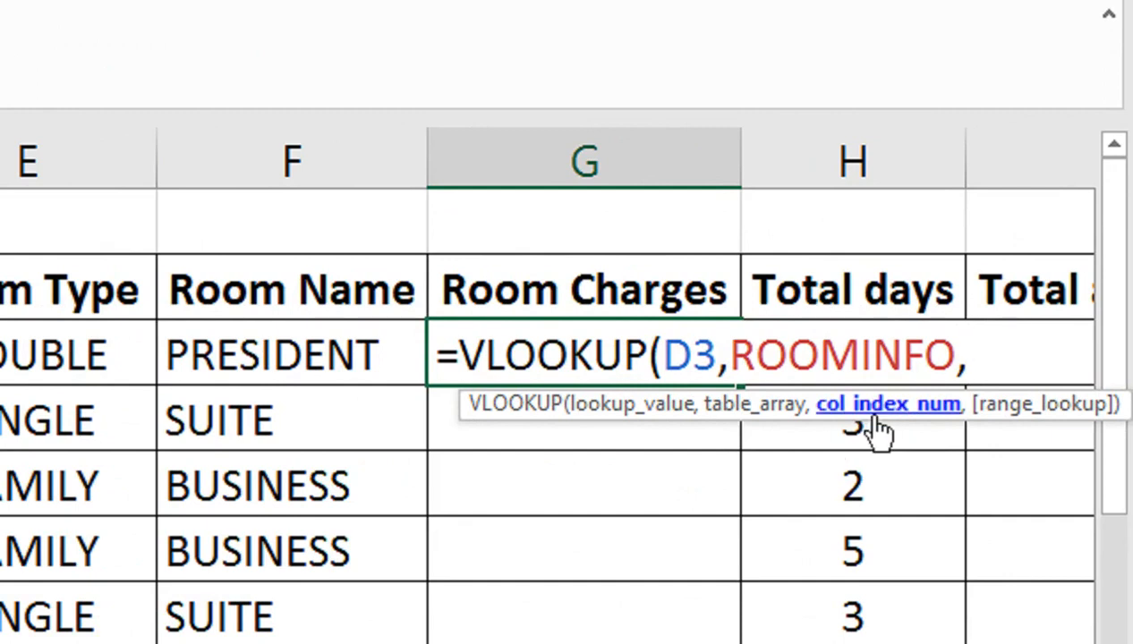
Step: Begin the column index argument in G3 with an IF that returns 3 when C3 equals "F"
text(IF()
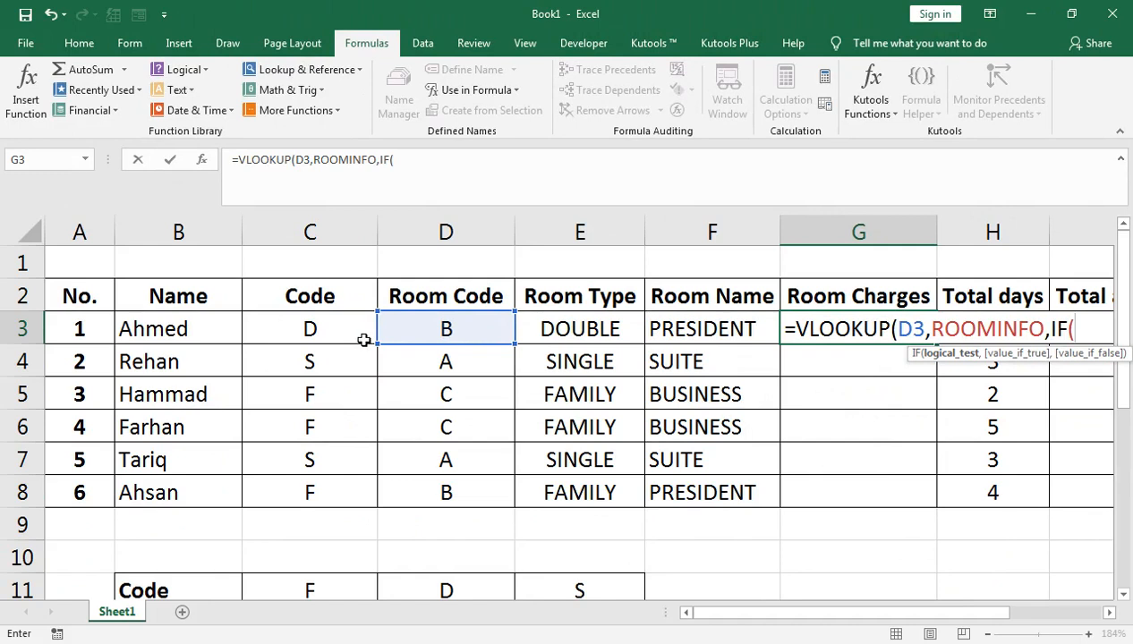
click(360, 331)
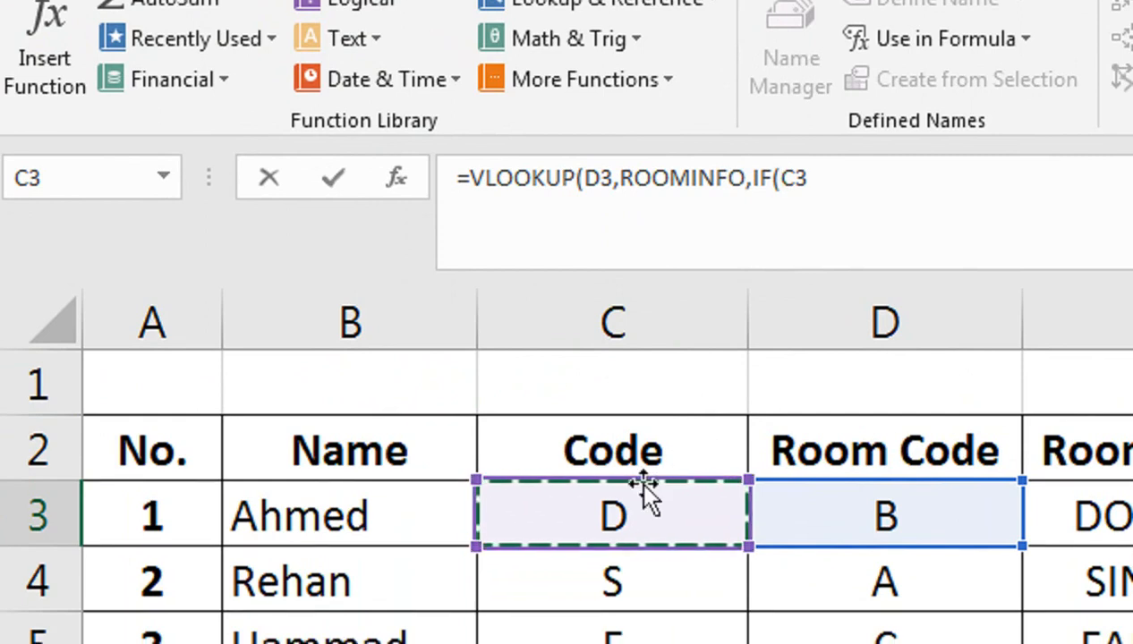
text(="F")
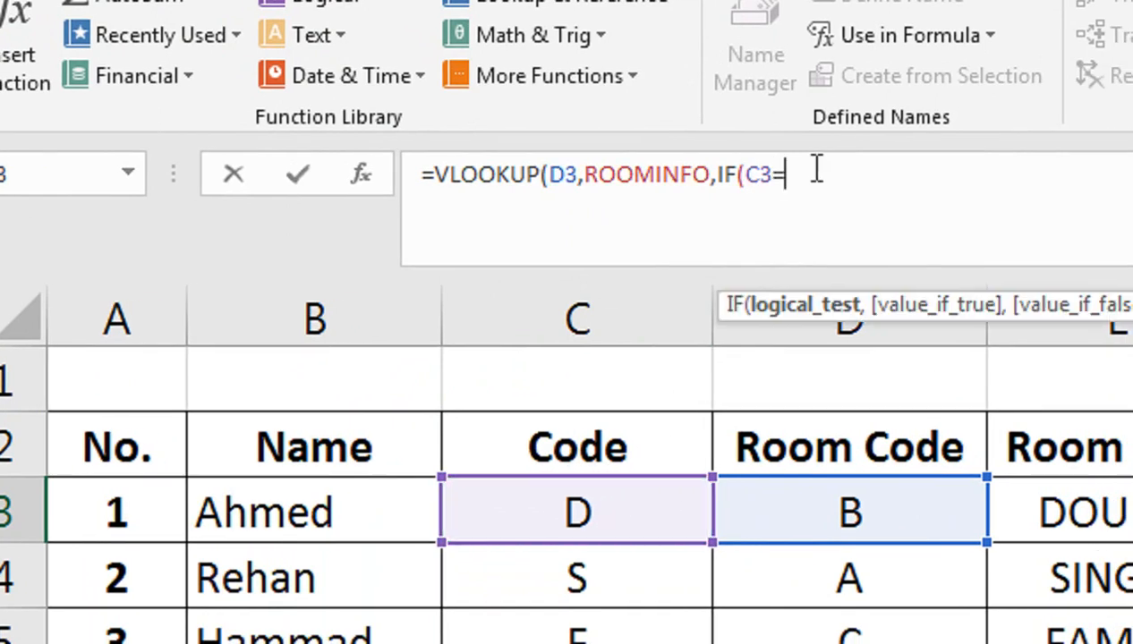
text(,)
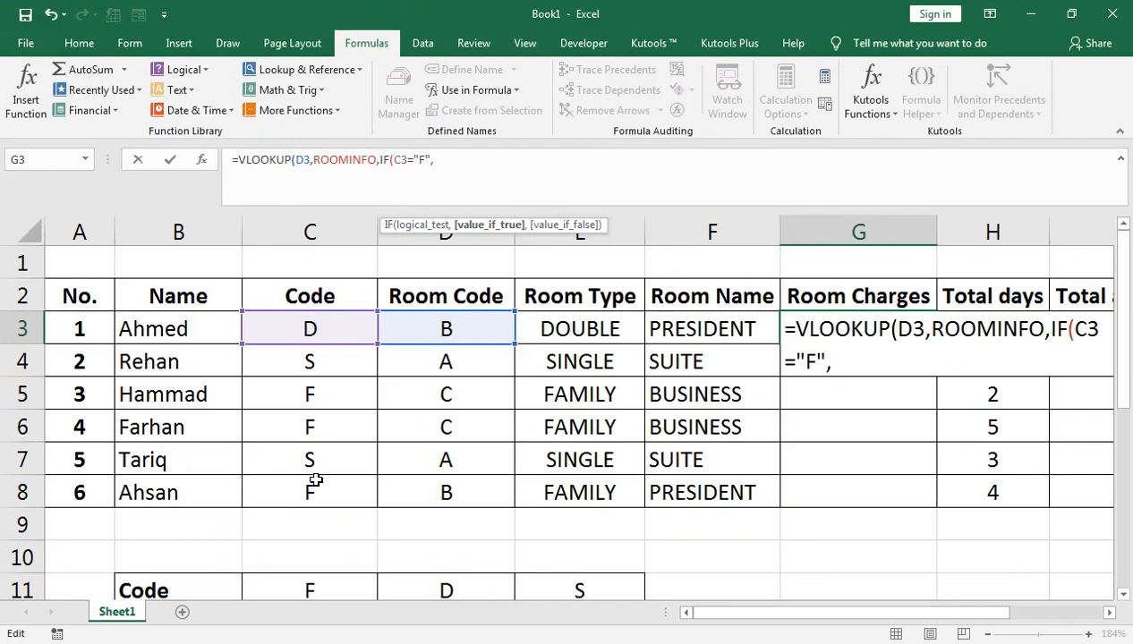
click(1122, 595)
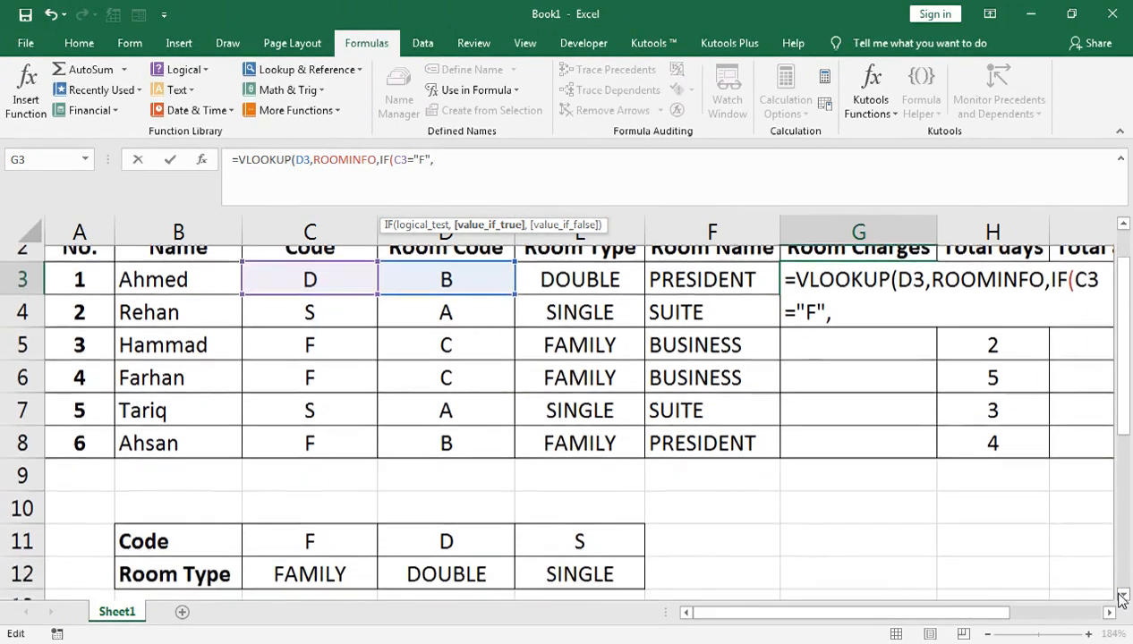
scroll(1122, 598, down, 3)
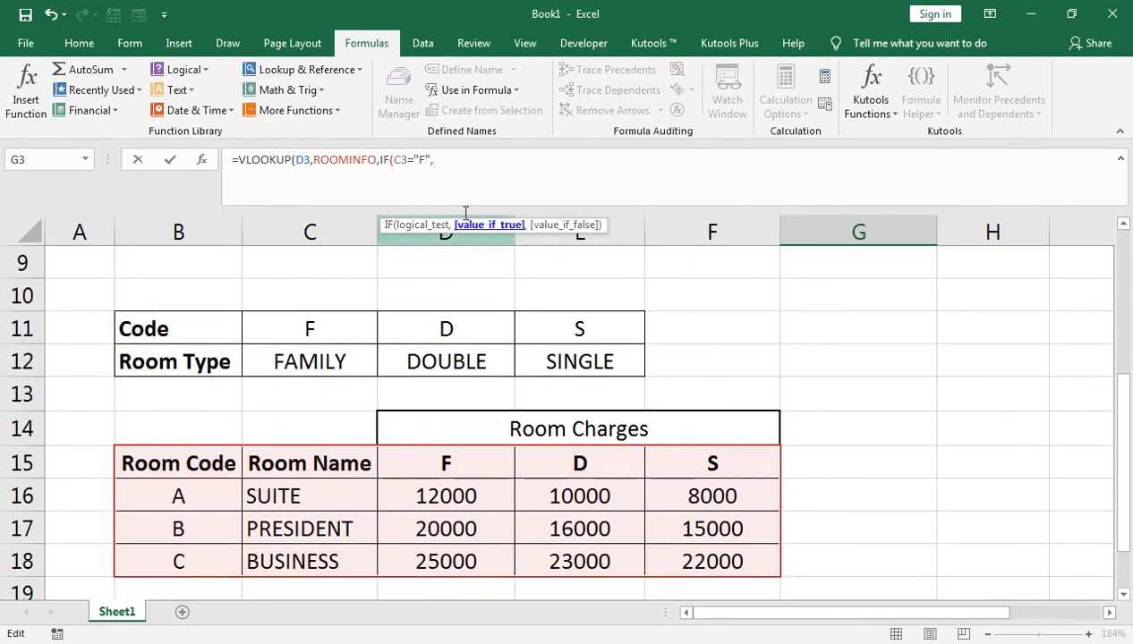
double_click(455, 169)
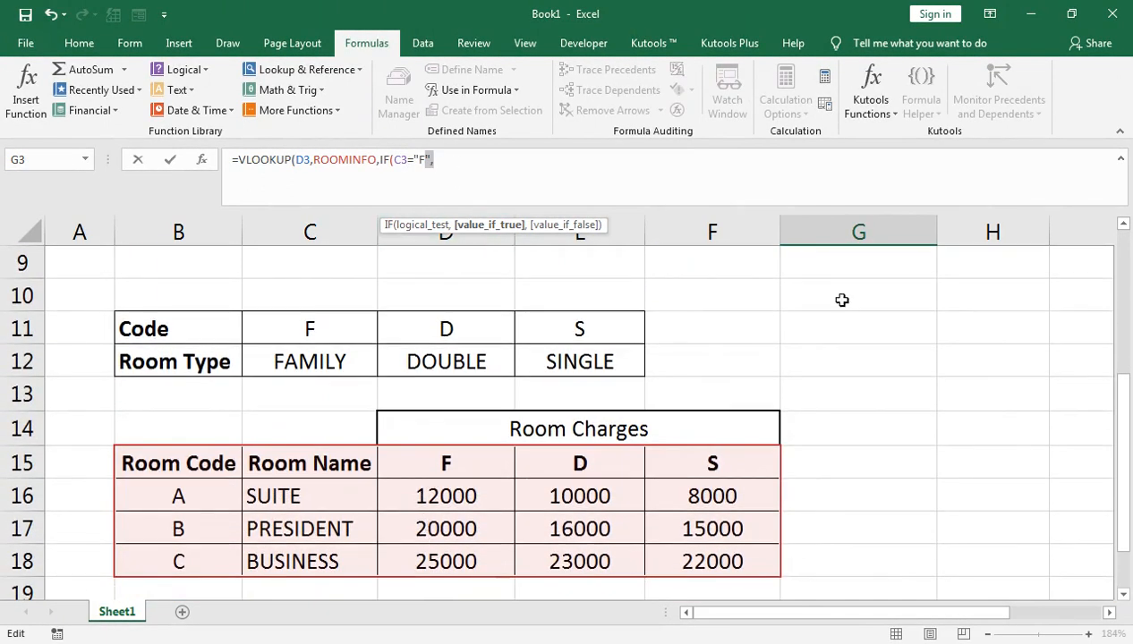
scroll(1124, 231, up, 2)
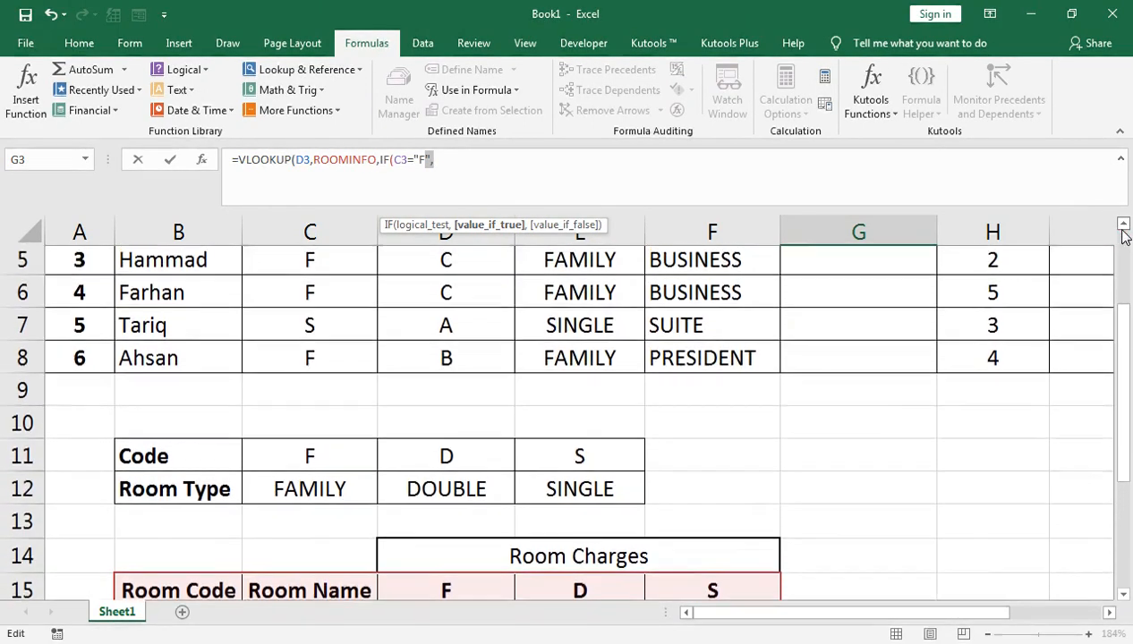
scroll(1124, 231, up, 2)
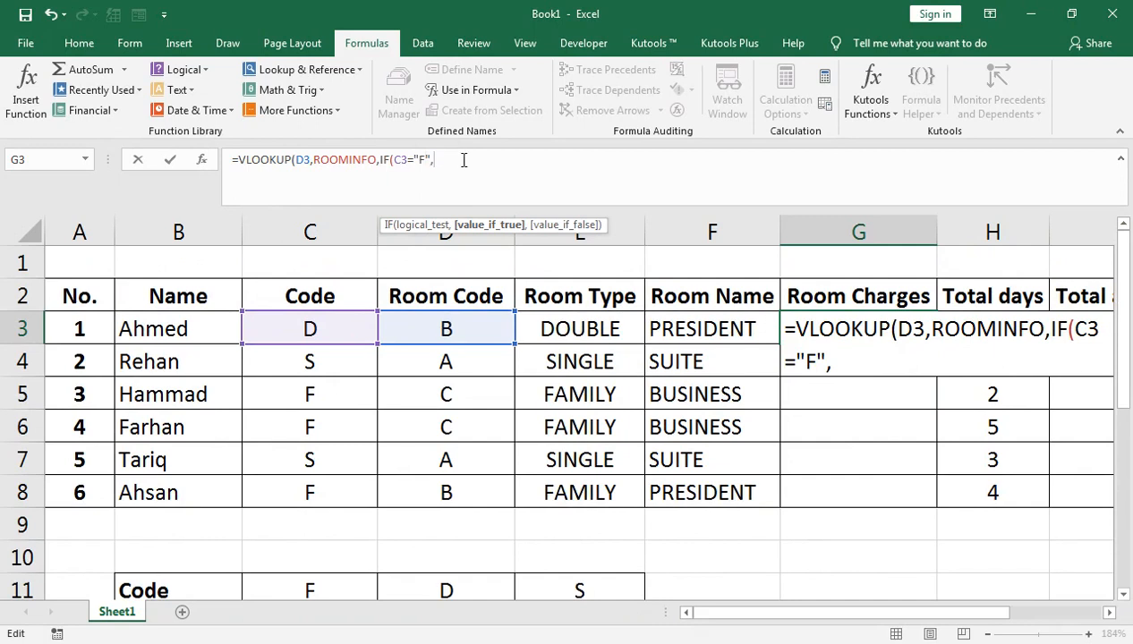
text(,)
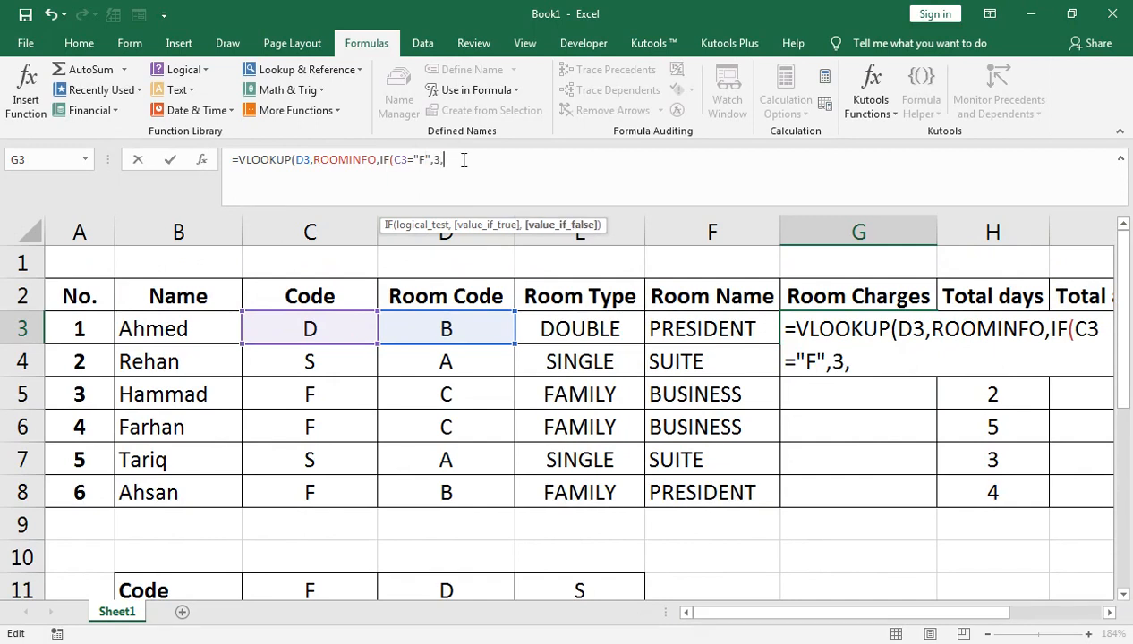
Step: Nest a second IF in the G3 formula that returns 4 when C3 equals "D", and open a third IF
text(IF()
click(305, 326)
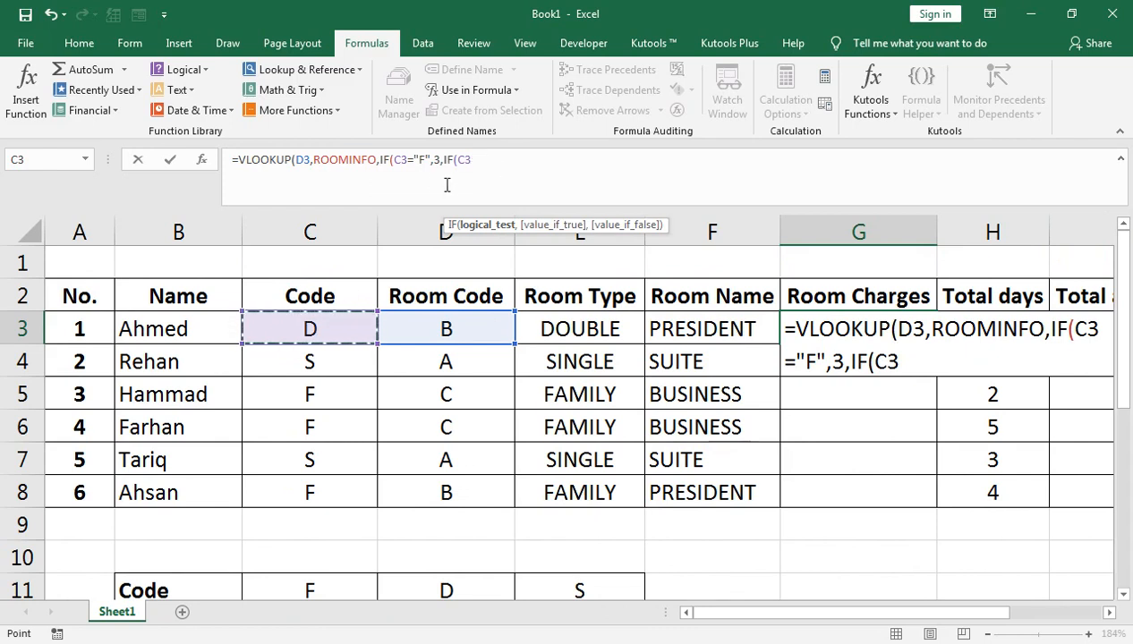
text(="D)
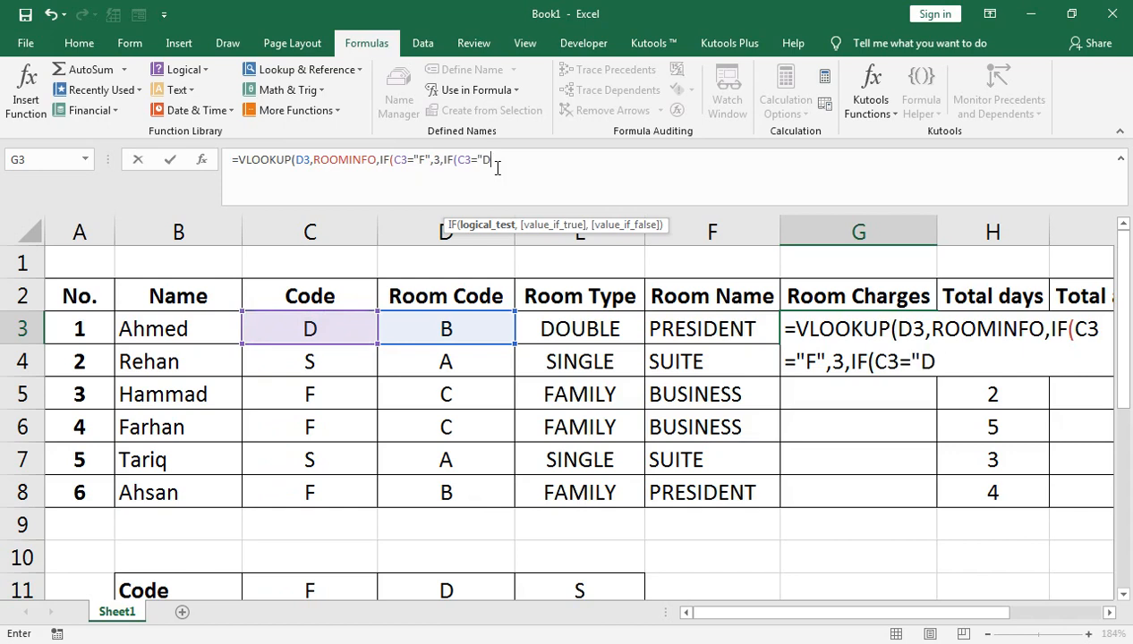
text(,)
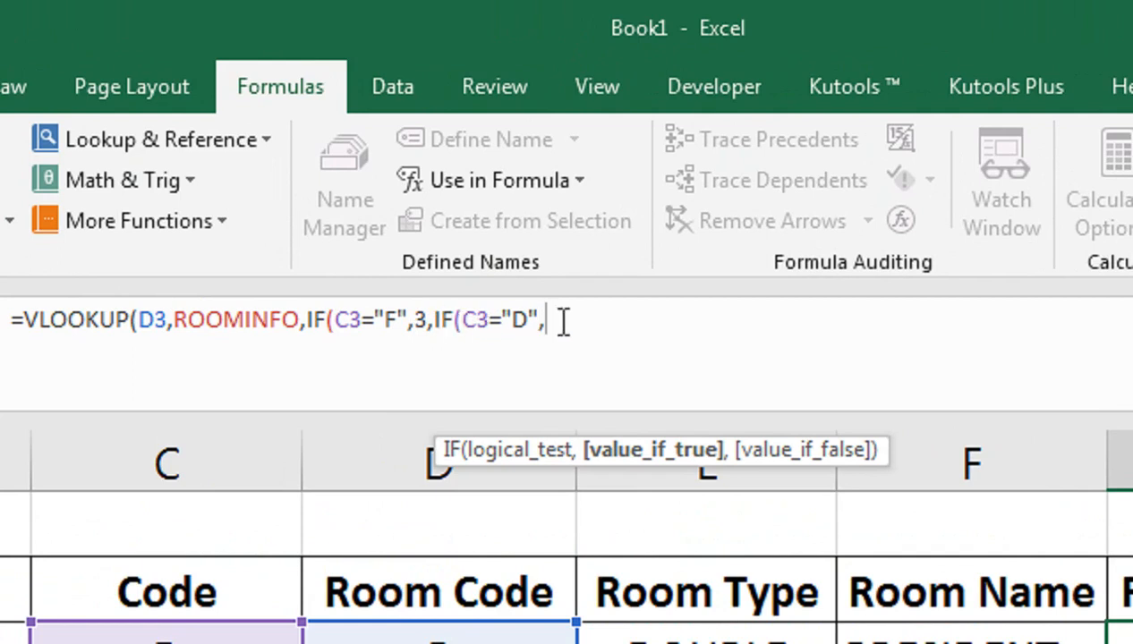
text(4,IF()
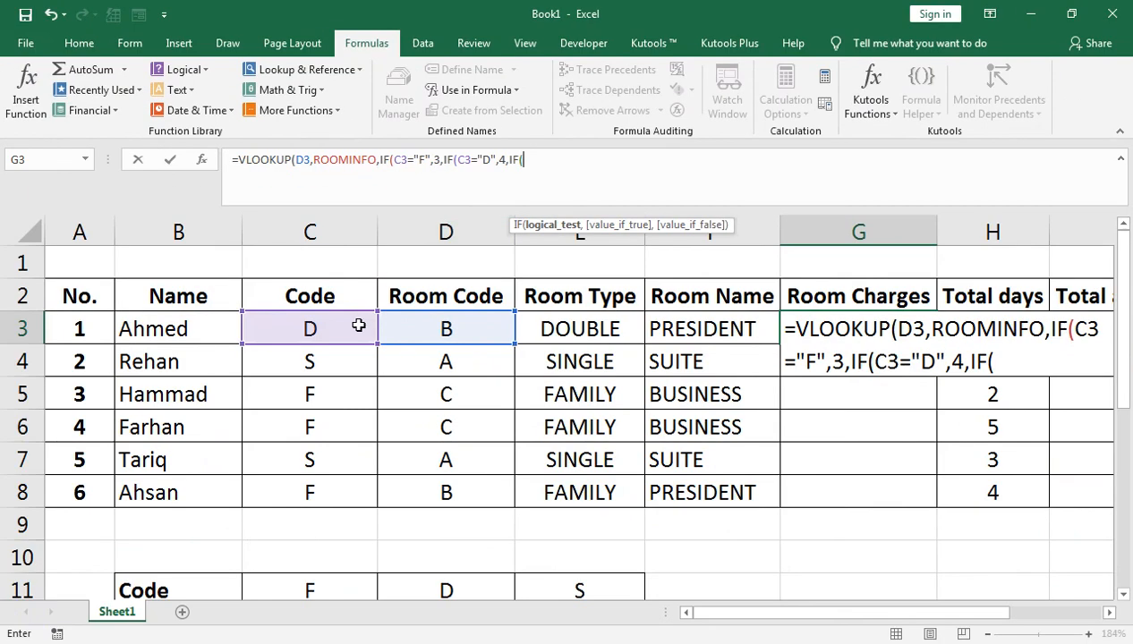
Step: Make the third IF in the G3 formula return 5 when C3 equals "S", and close all three IF functions
click(362, 328)
text(=)
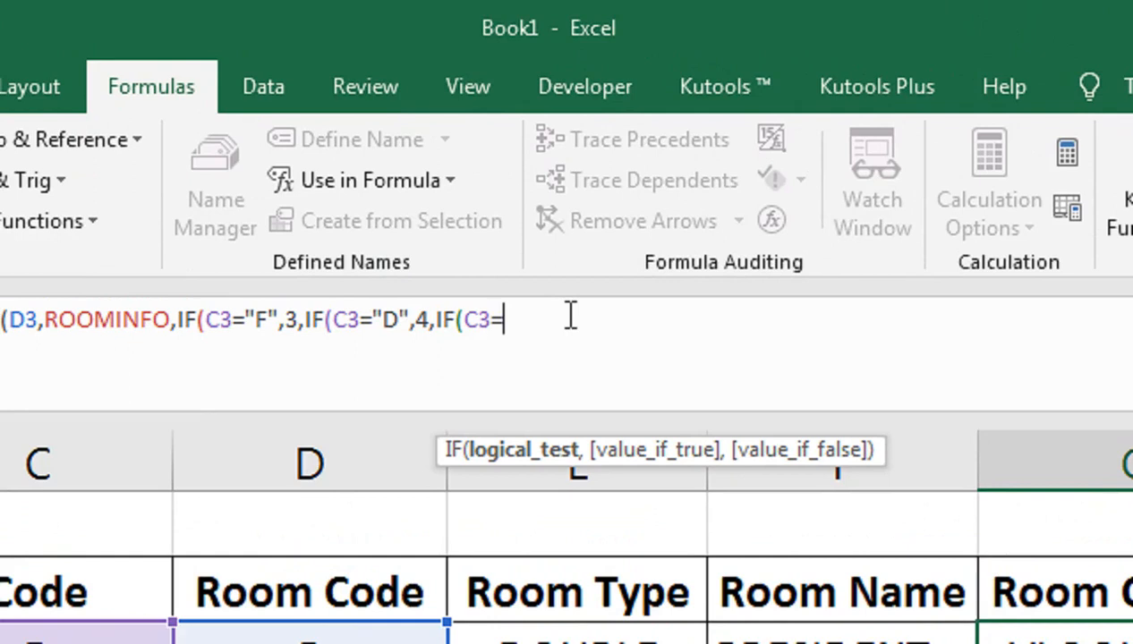
text("S",5)
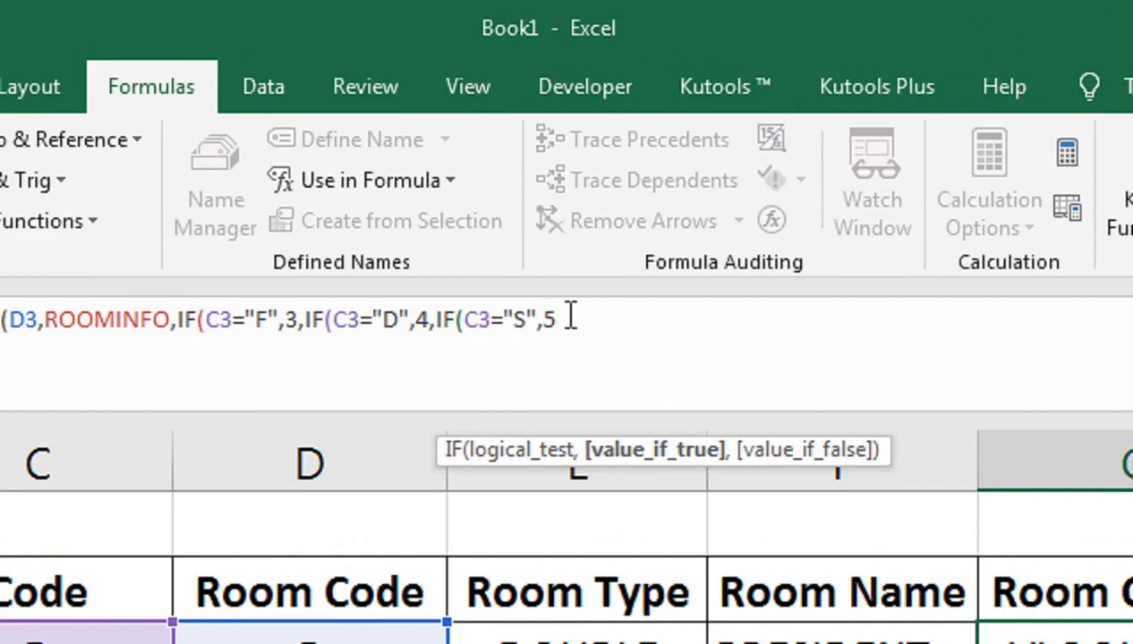
click(173, 326)
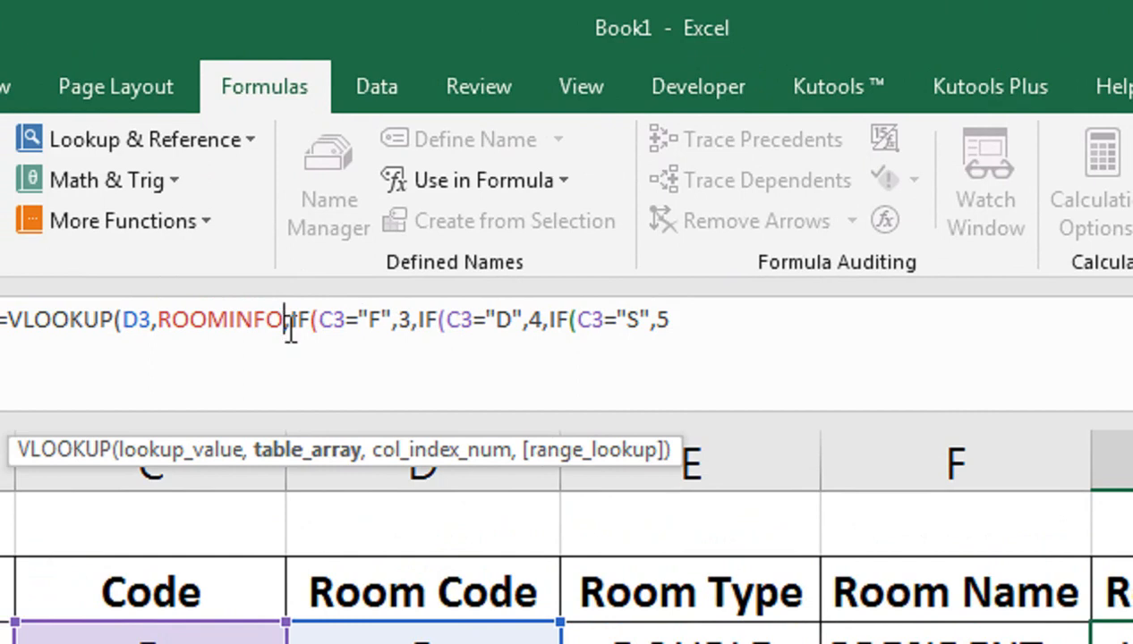
text(,)
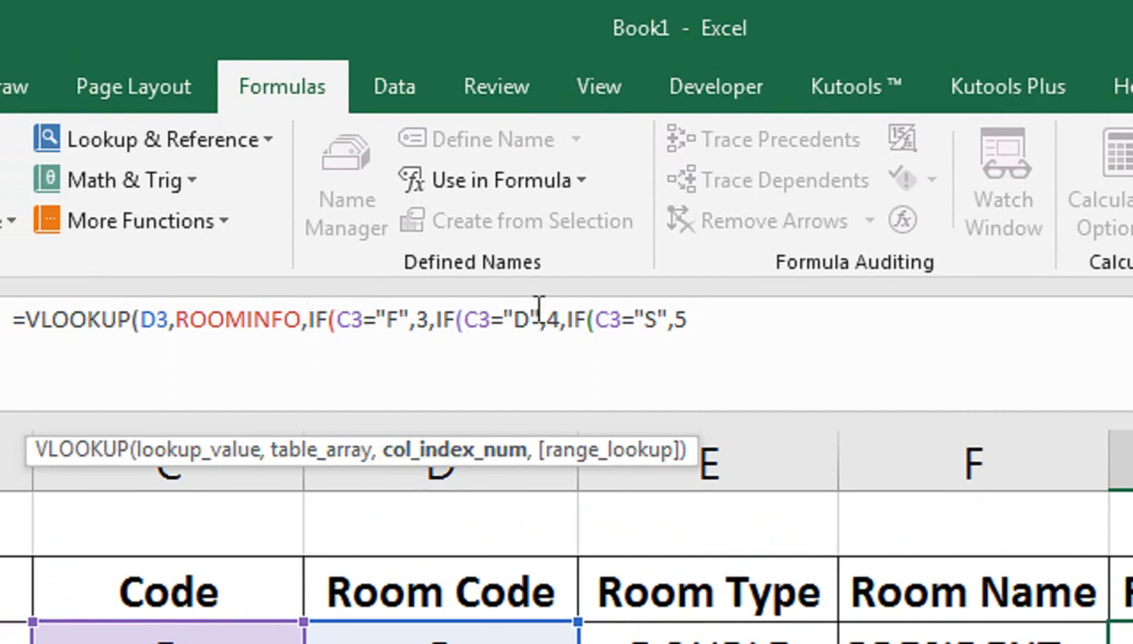
click(703, 328)
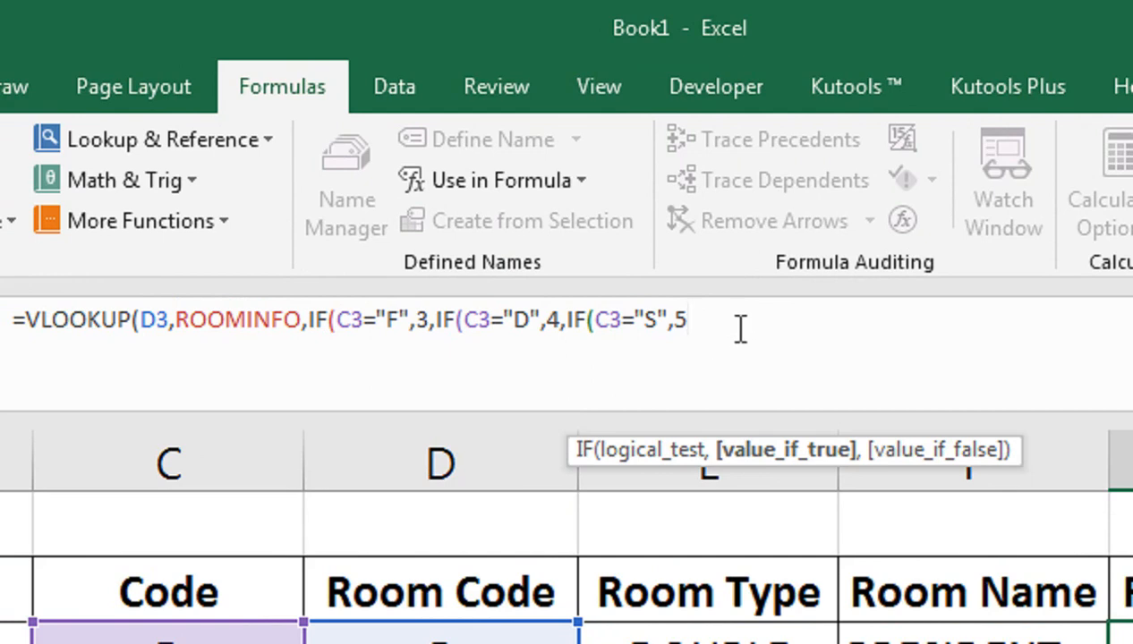
text())
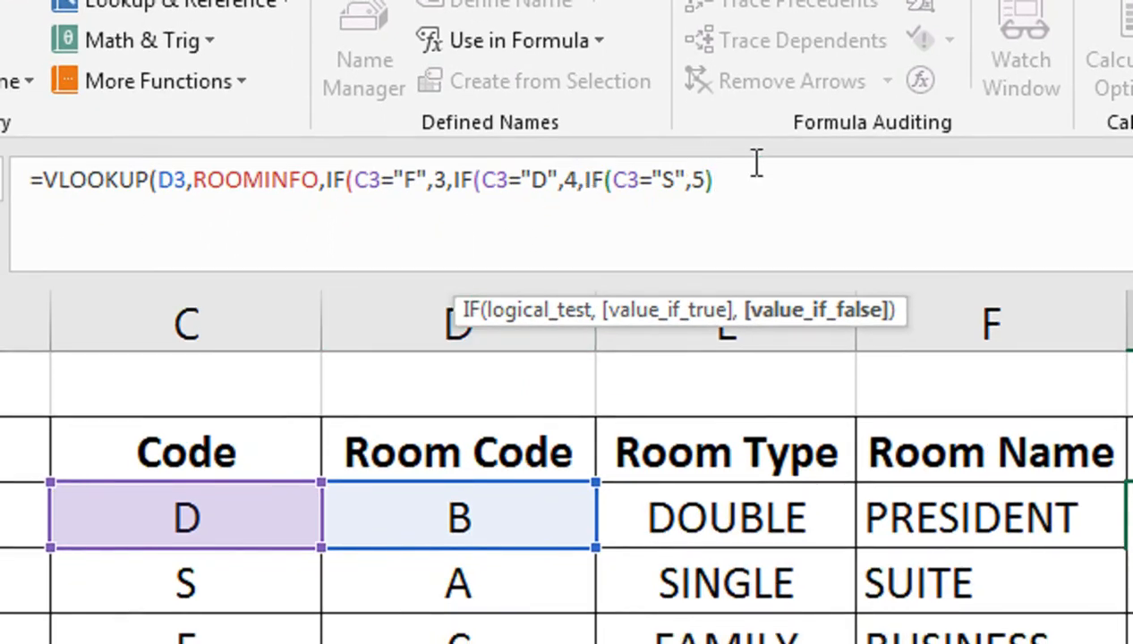
text()))
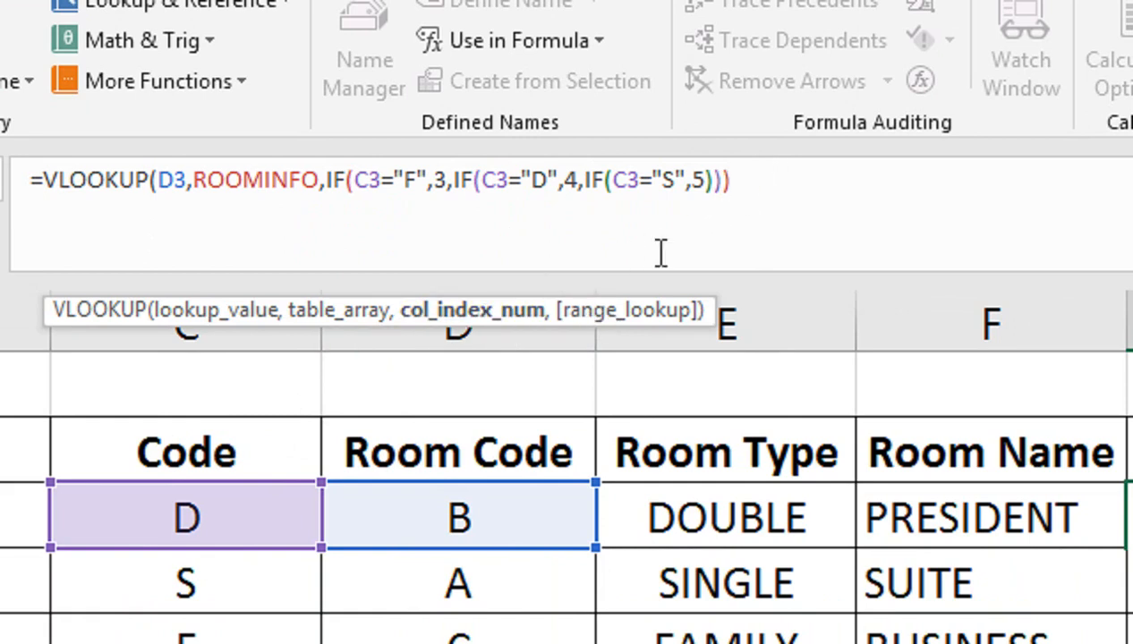
Step: Set the range lookup in G3 to FALSE, complete the formula and compare its result with the Room Charges table
text(,)
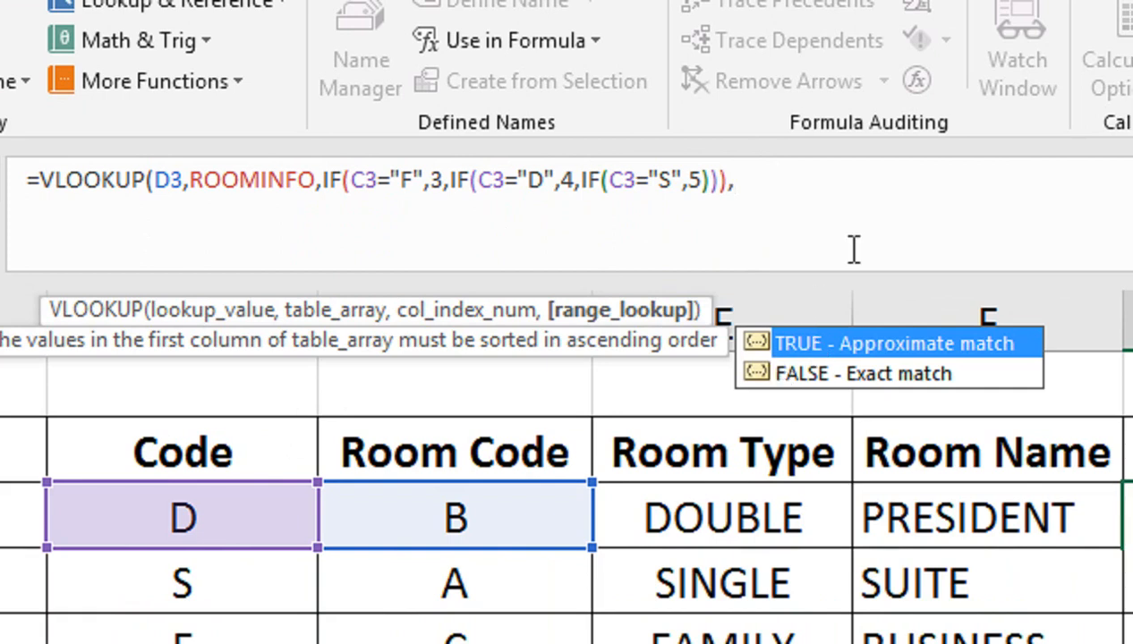
key(Down)
key(Tab)
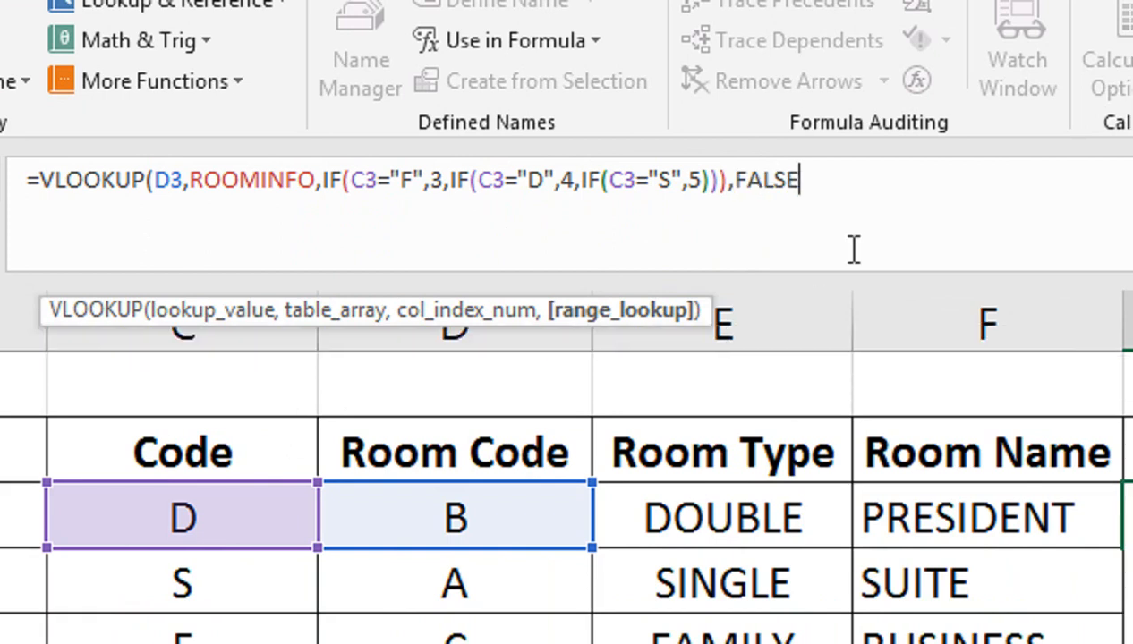
text())
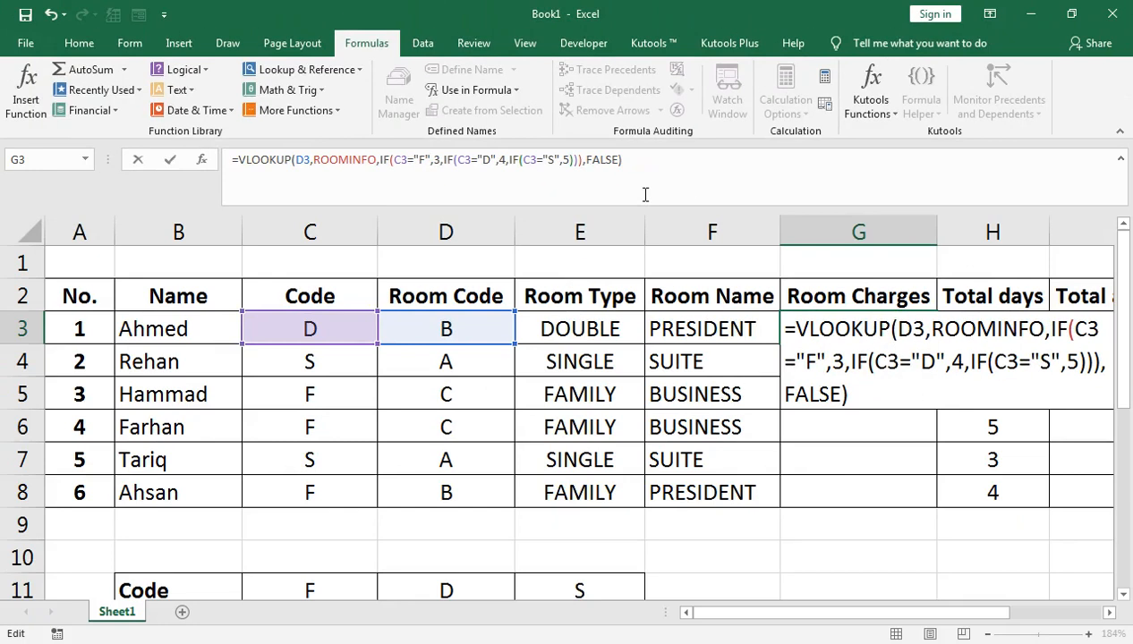
key(Return)
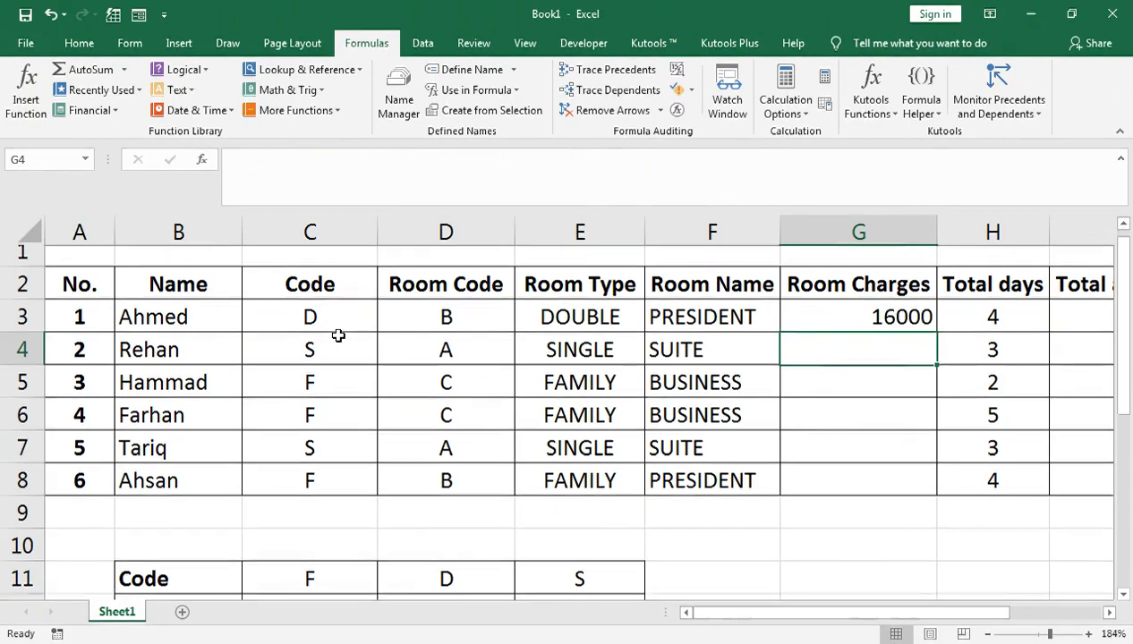
scroll(336, 334, down, 2)
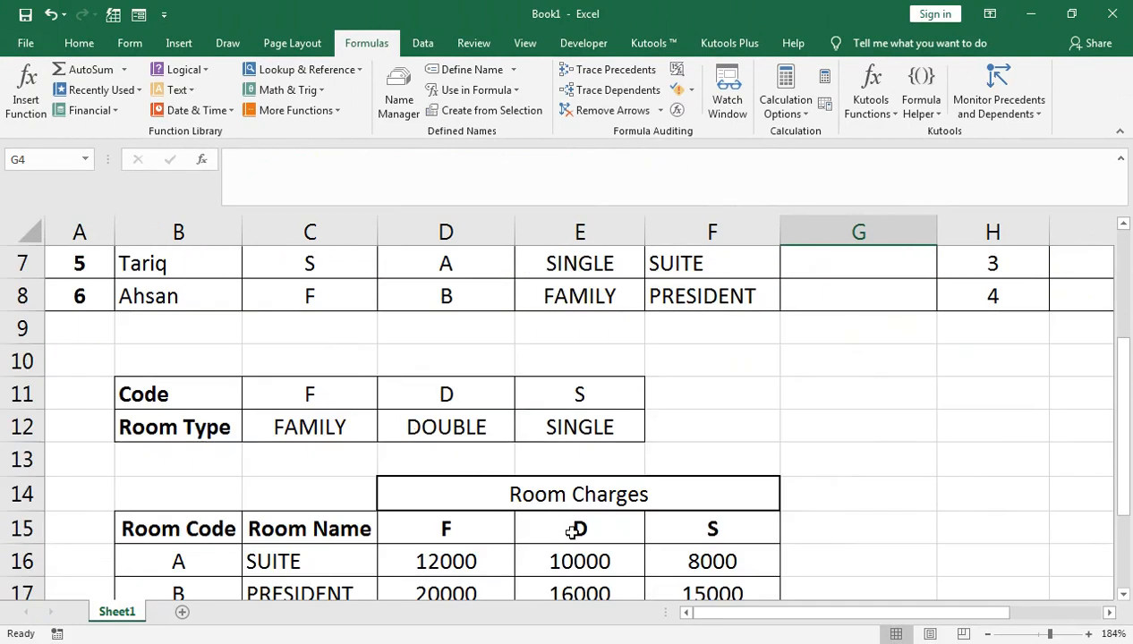
Step: Fill the room charges formula from G3 down through G8
scroll(627, 480, up, 2)
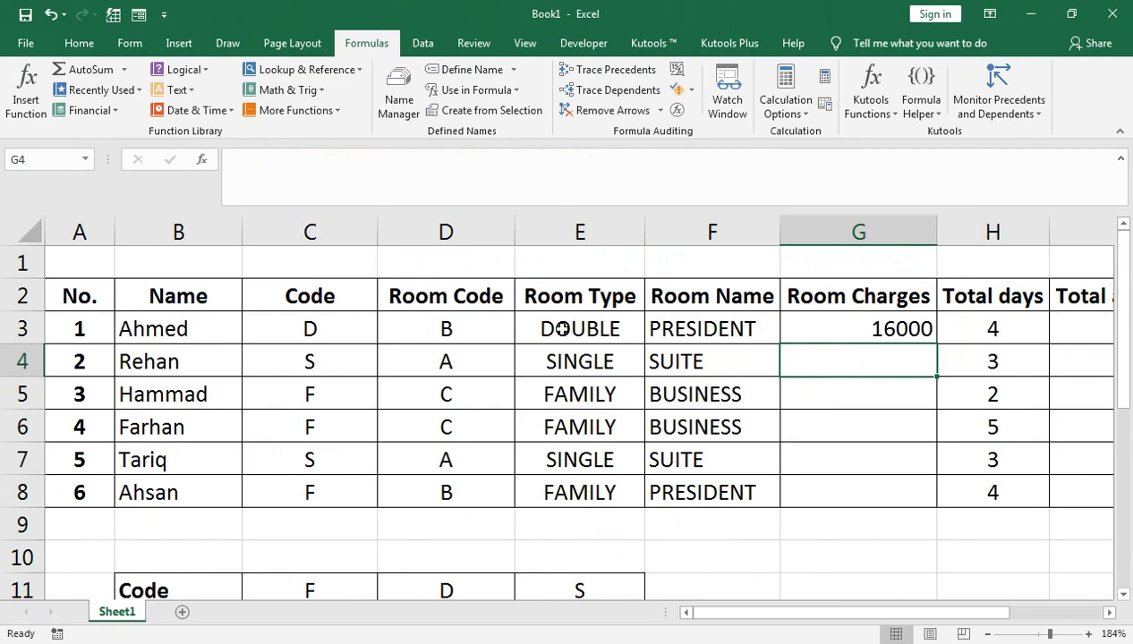
click(847, 327)
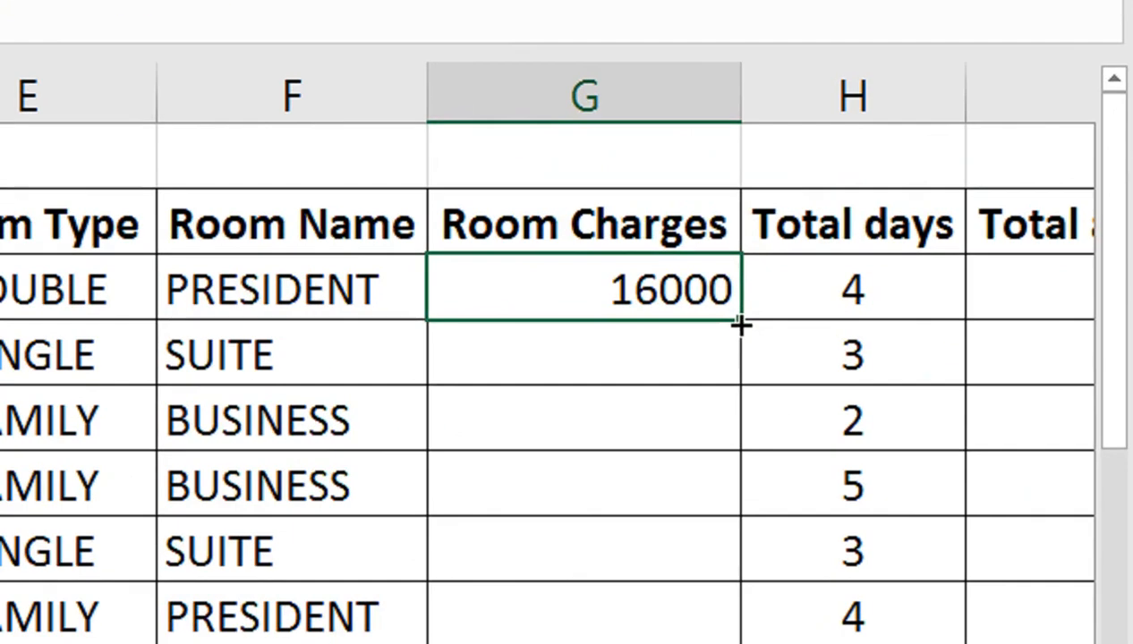
double_click(739, 326)
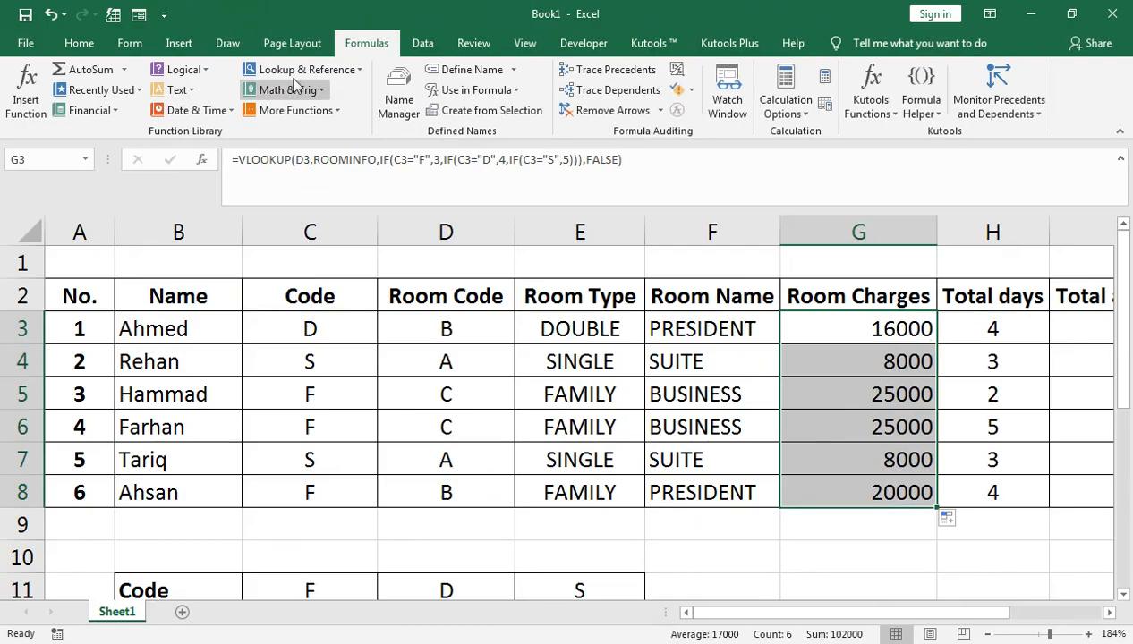
Step: Centre the room charges in G3:G8 and apply the comma number style, then check them against the Room Charges table
click(82, 43)
click(292, 103)
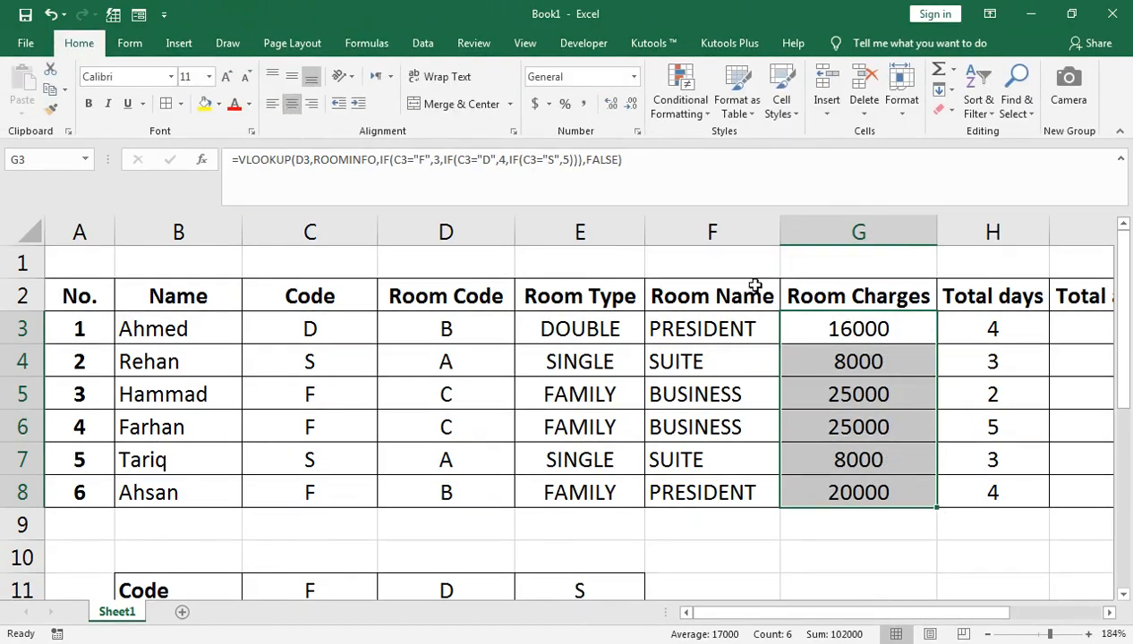
click(581, 103)
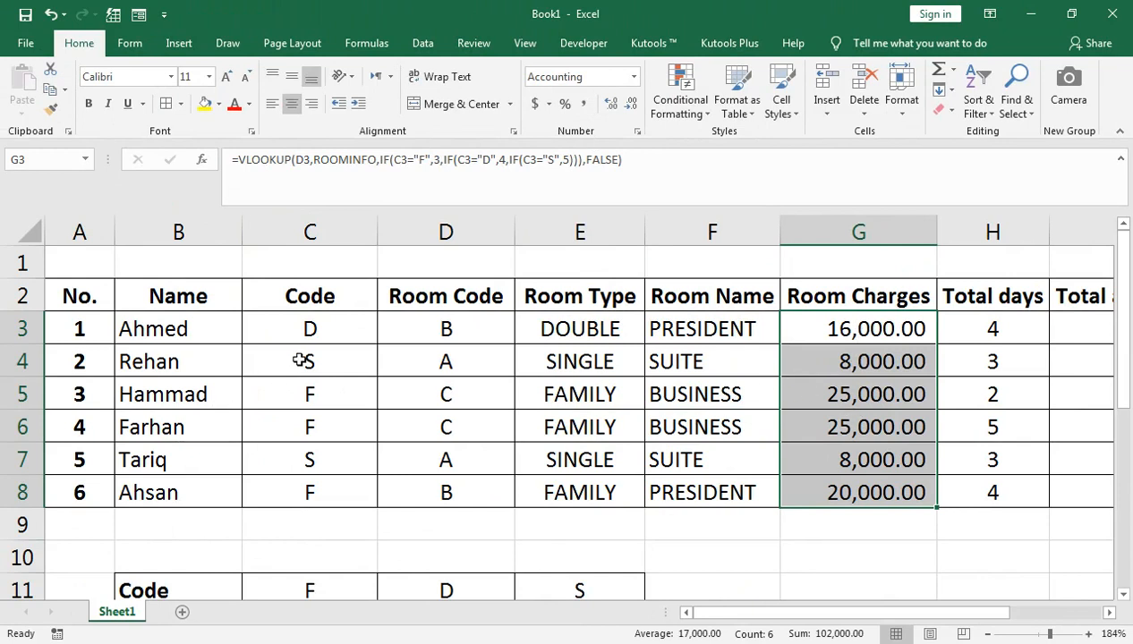
scroll(661, 360, down, 3)
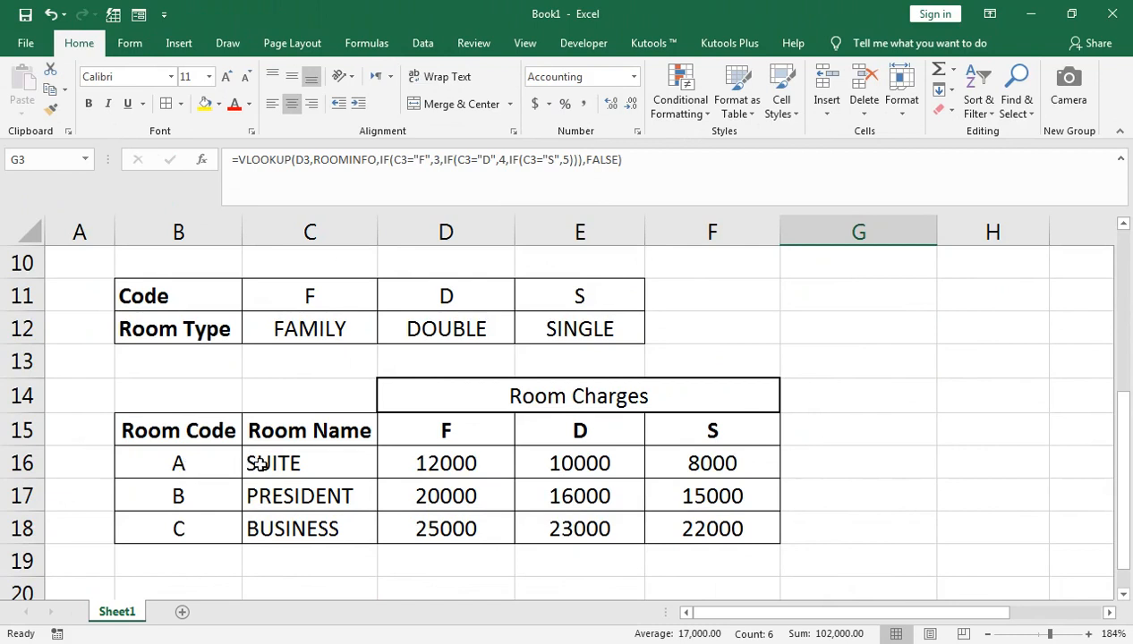
scroll(716, 456, up, 3)
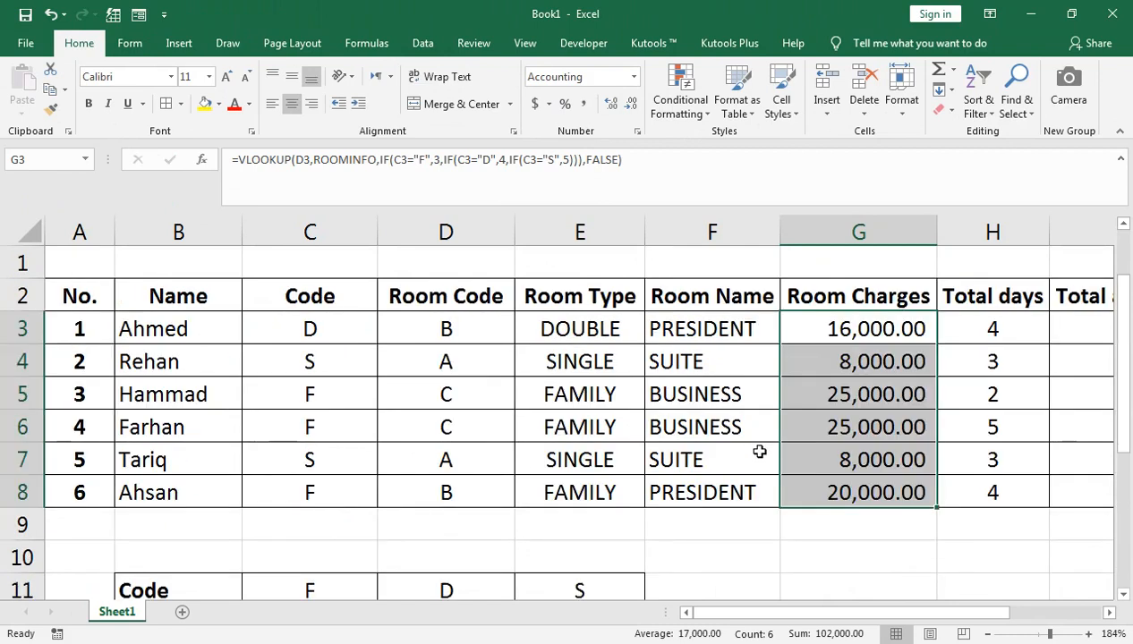
Step: Calculate the total amount in I3 with =G3*H3 and fill the formula down through I8
click(829, 363)
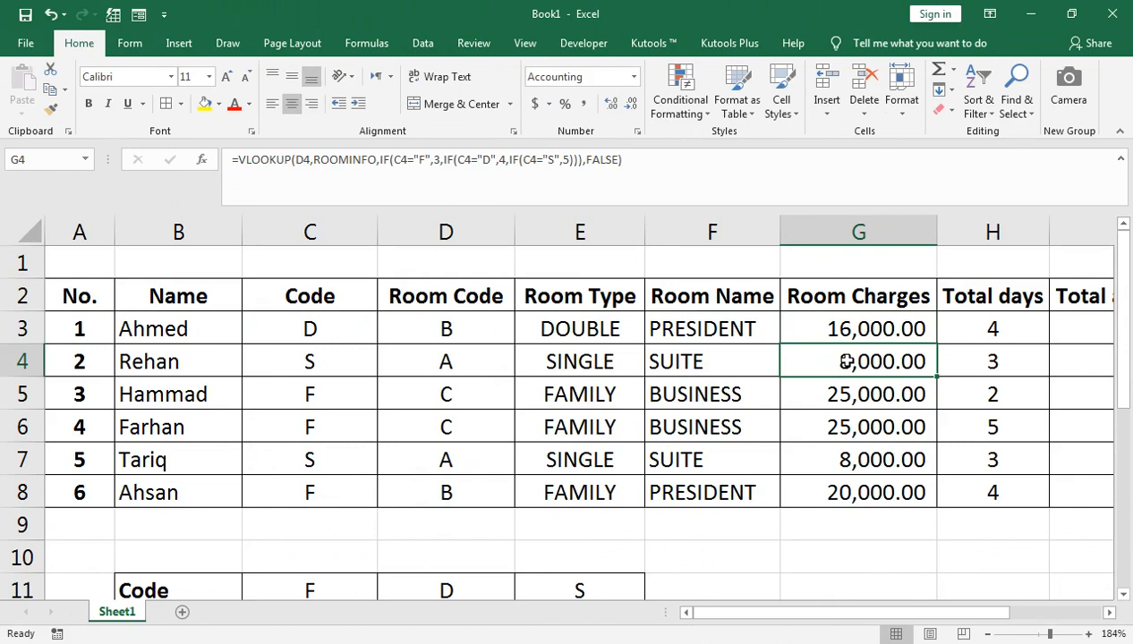
key(Right)
key(Right)
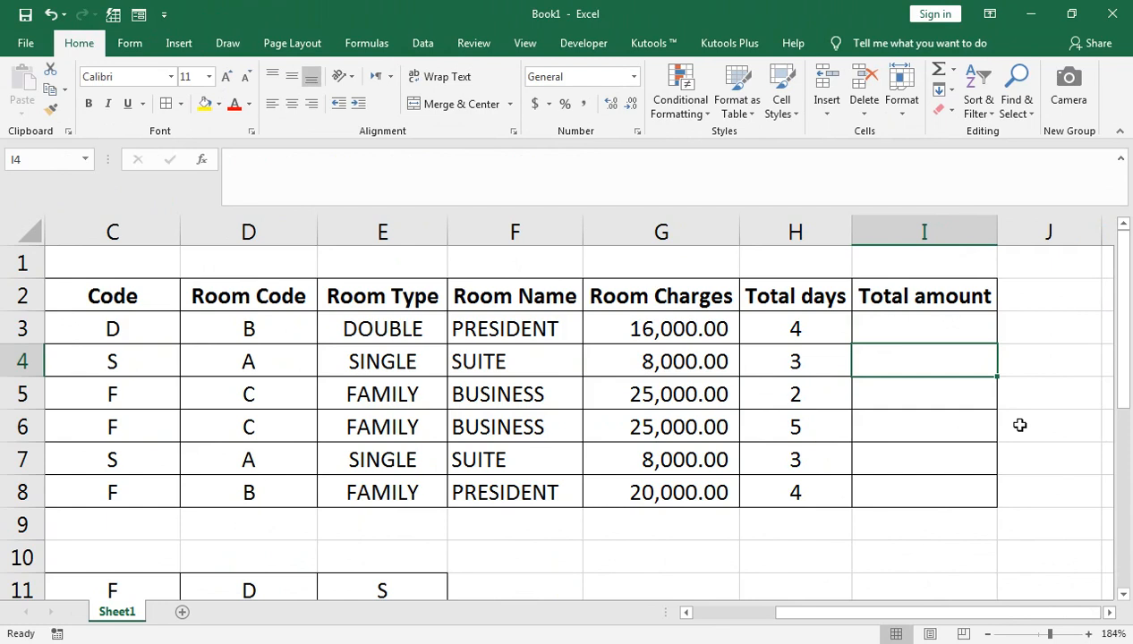
key(Up)
text(=)
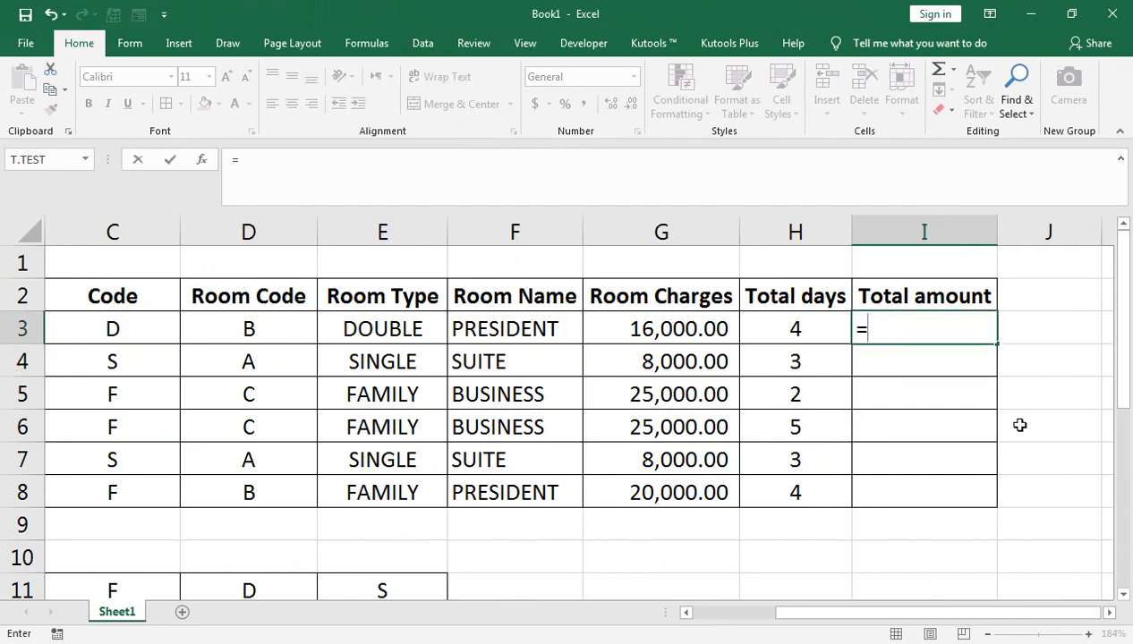
key(Left)
key(Left)
text(*)
key(Left)
key(Return)
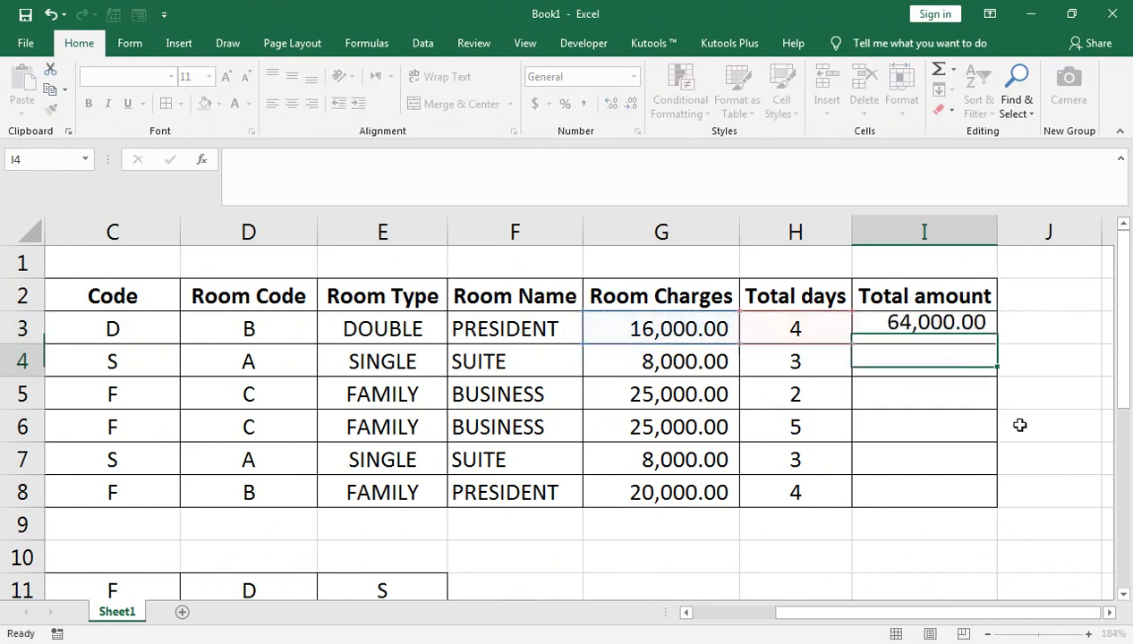
key(Up)
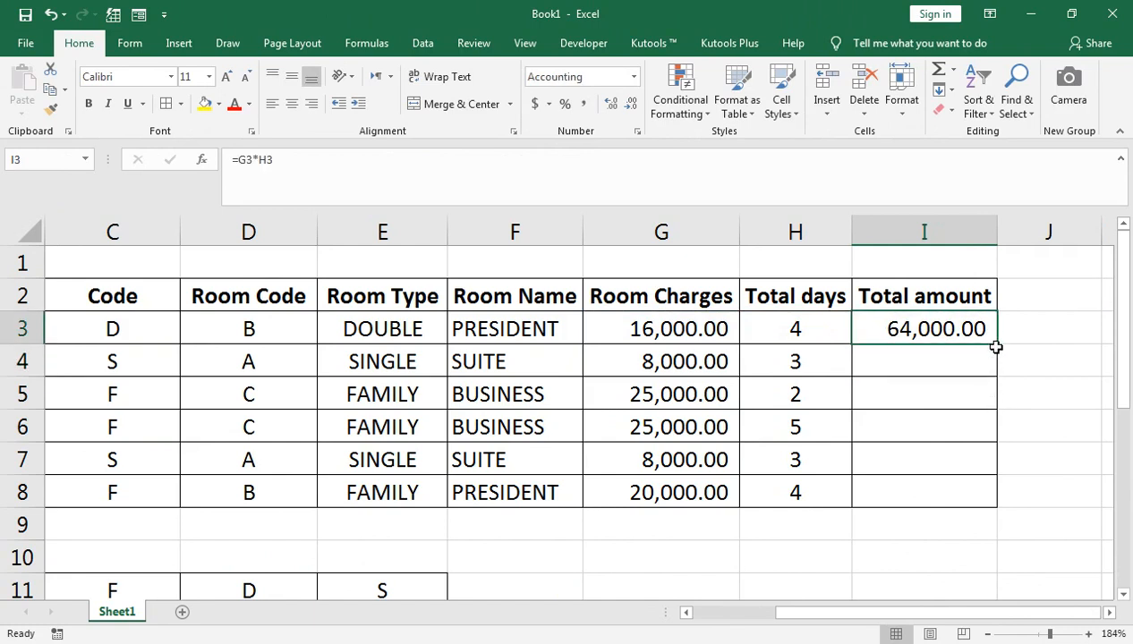
double_click(998, 346)
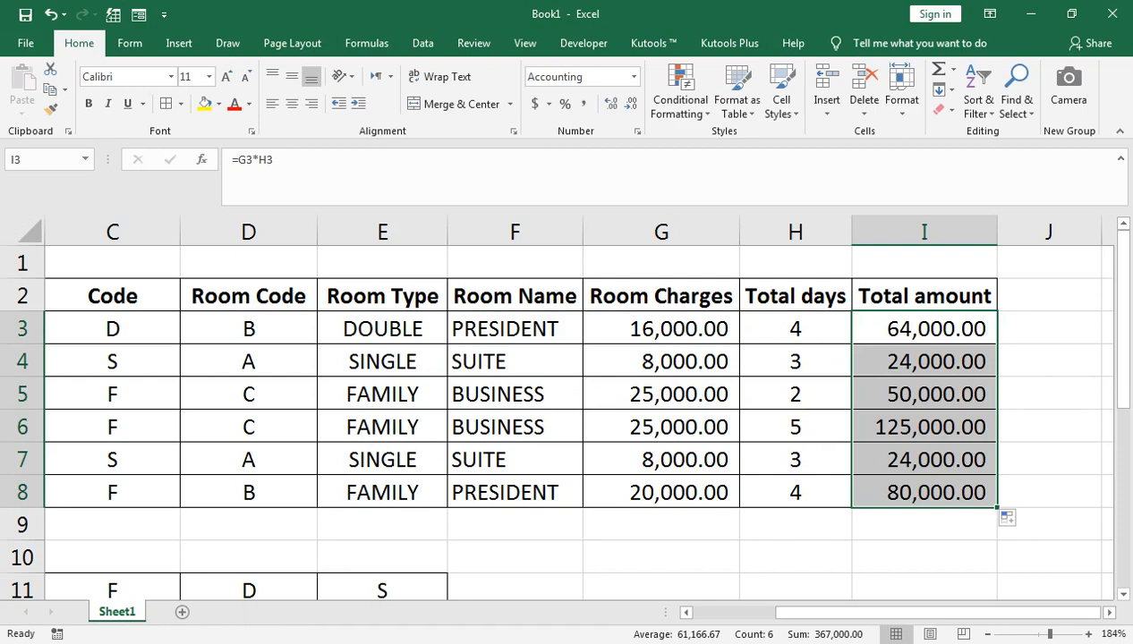
click(336, 551)
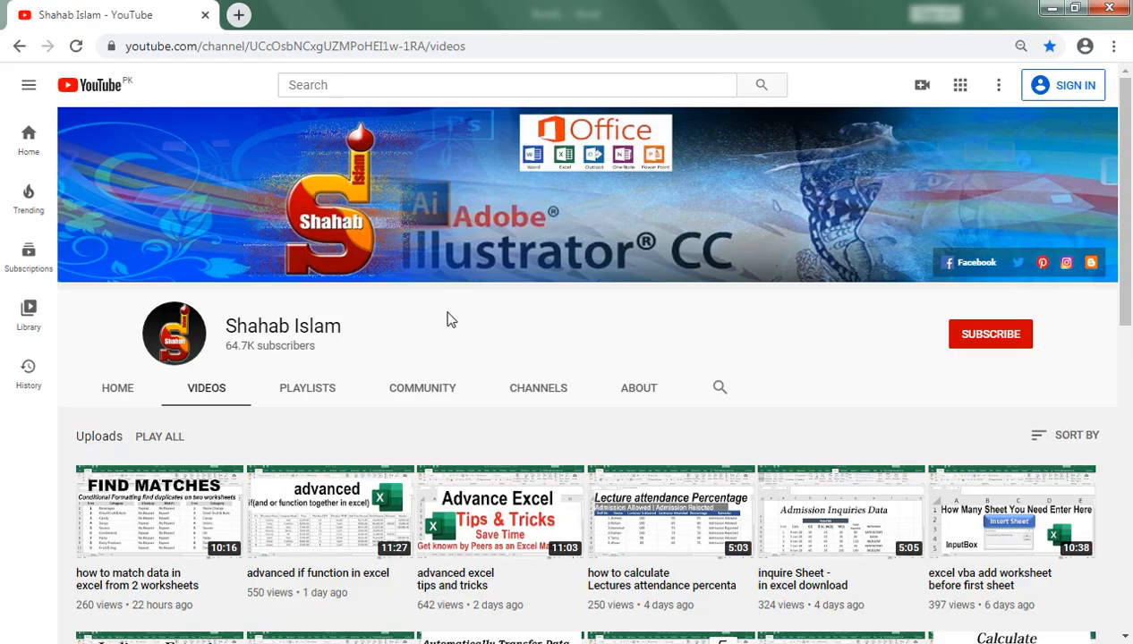